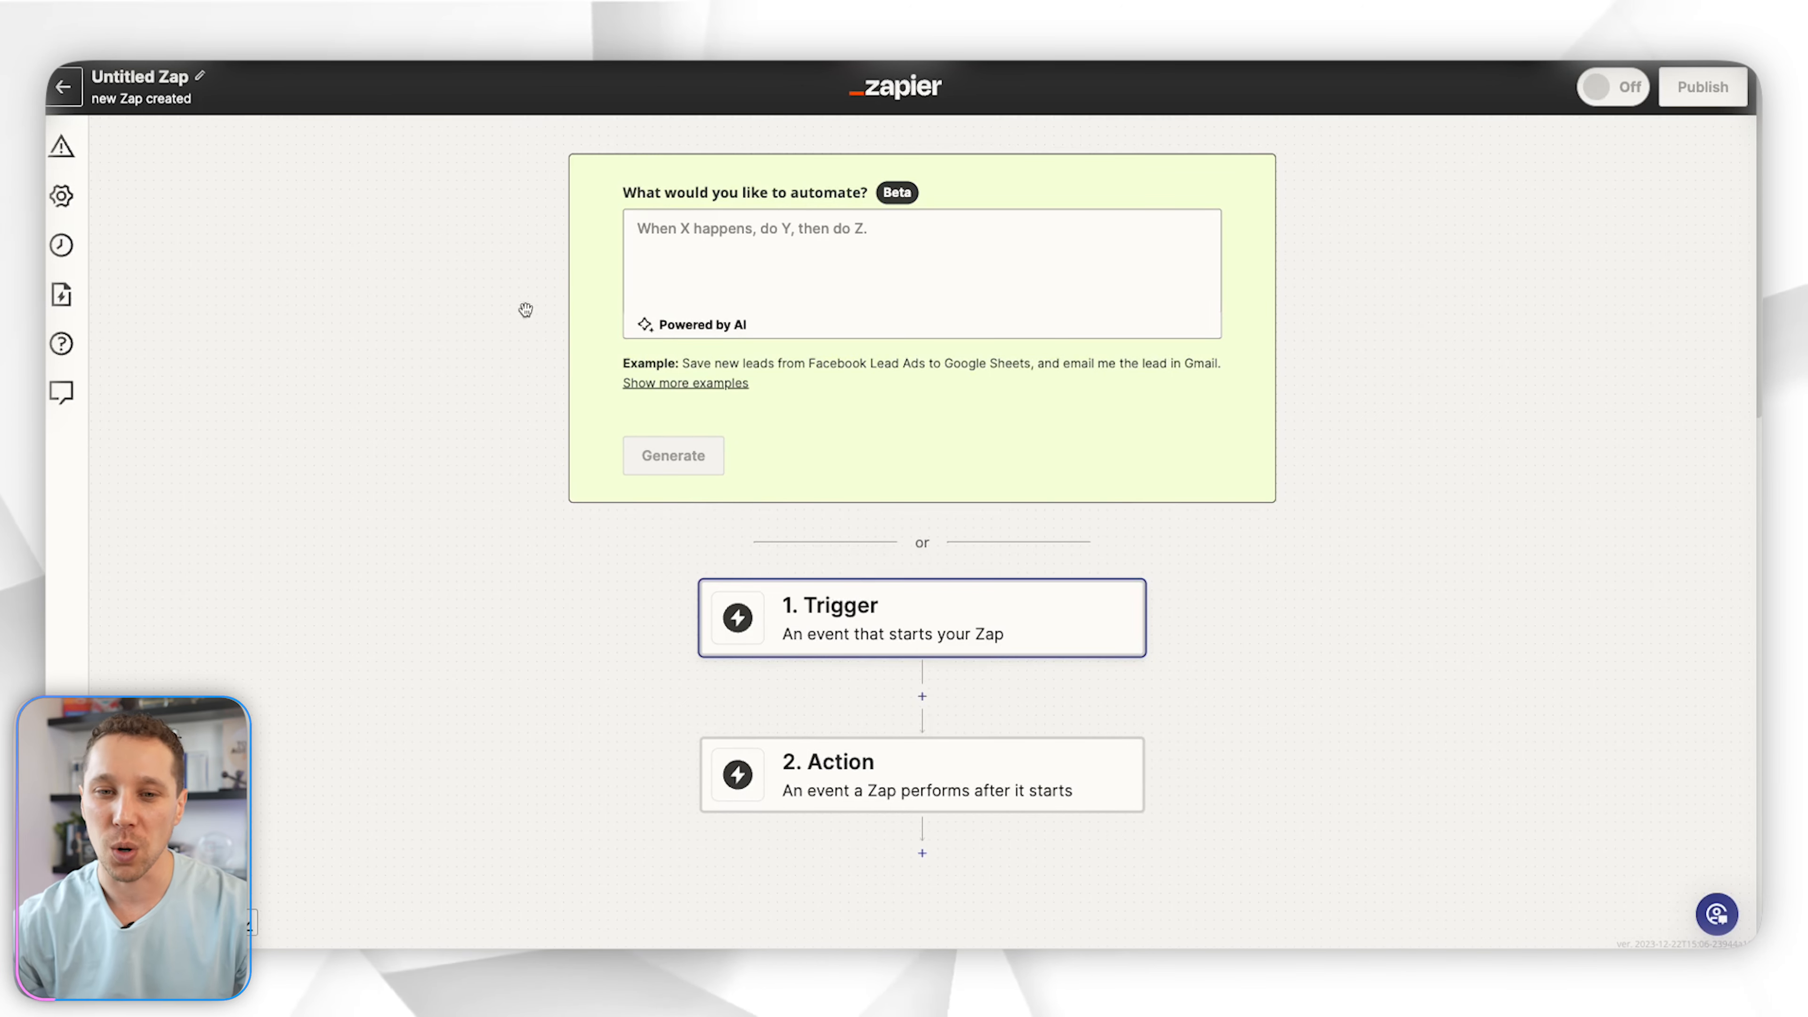
# Generate an AI Zap from the prompt "Create a Google calendar zap to send me a text message reminder 15 minutes before a specific event type." and open it
pyautogui.click(705, 250)
pyautogui.write('Create a Google calendar zap to send me a text message reminder 15 minutes before a specific event type.')
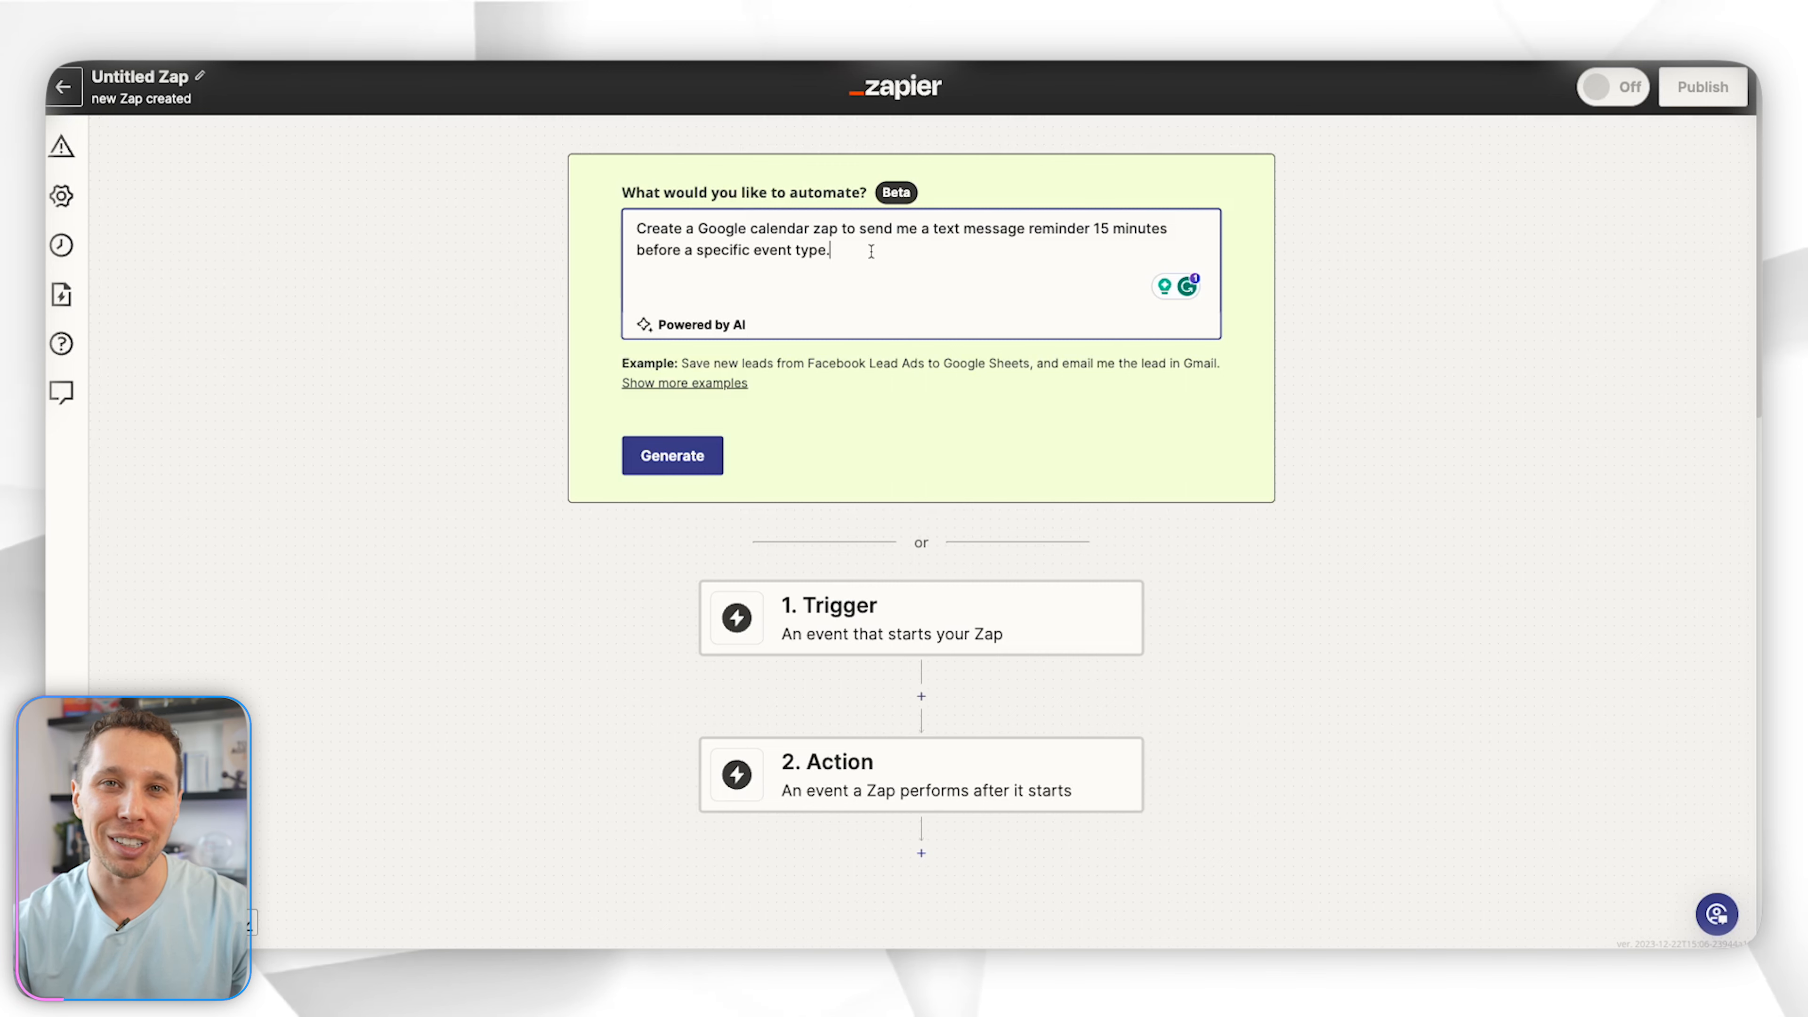
pyautogui.click(707, 457)
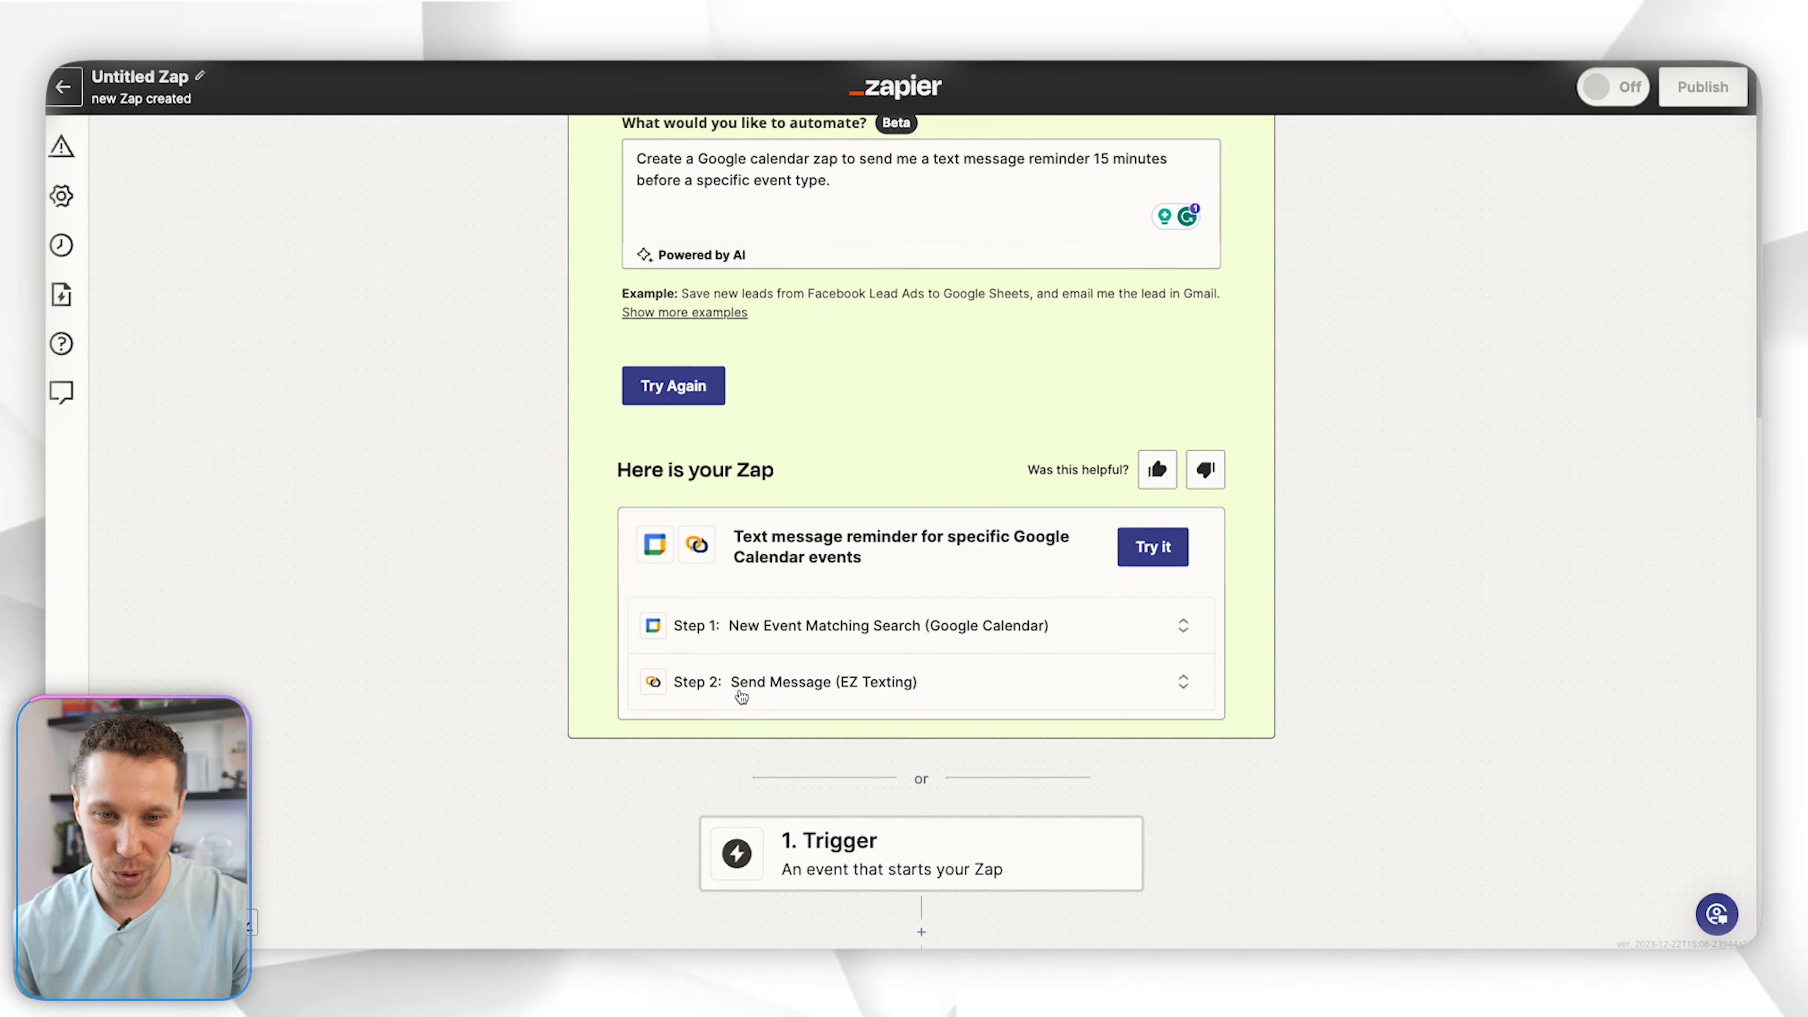
pyautogui.click(1151, 548)
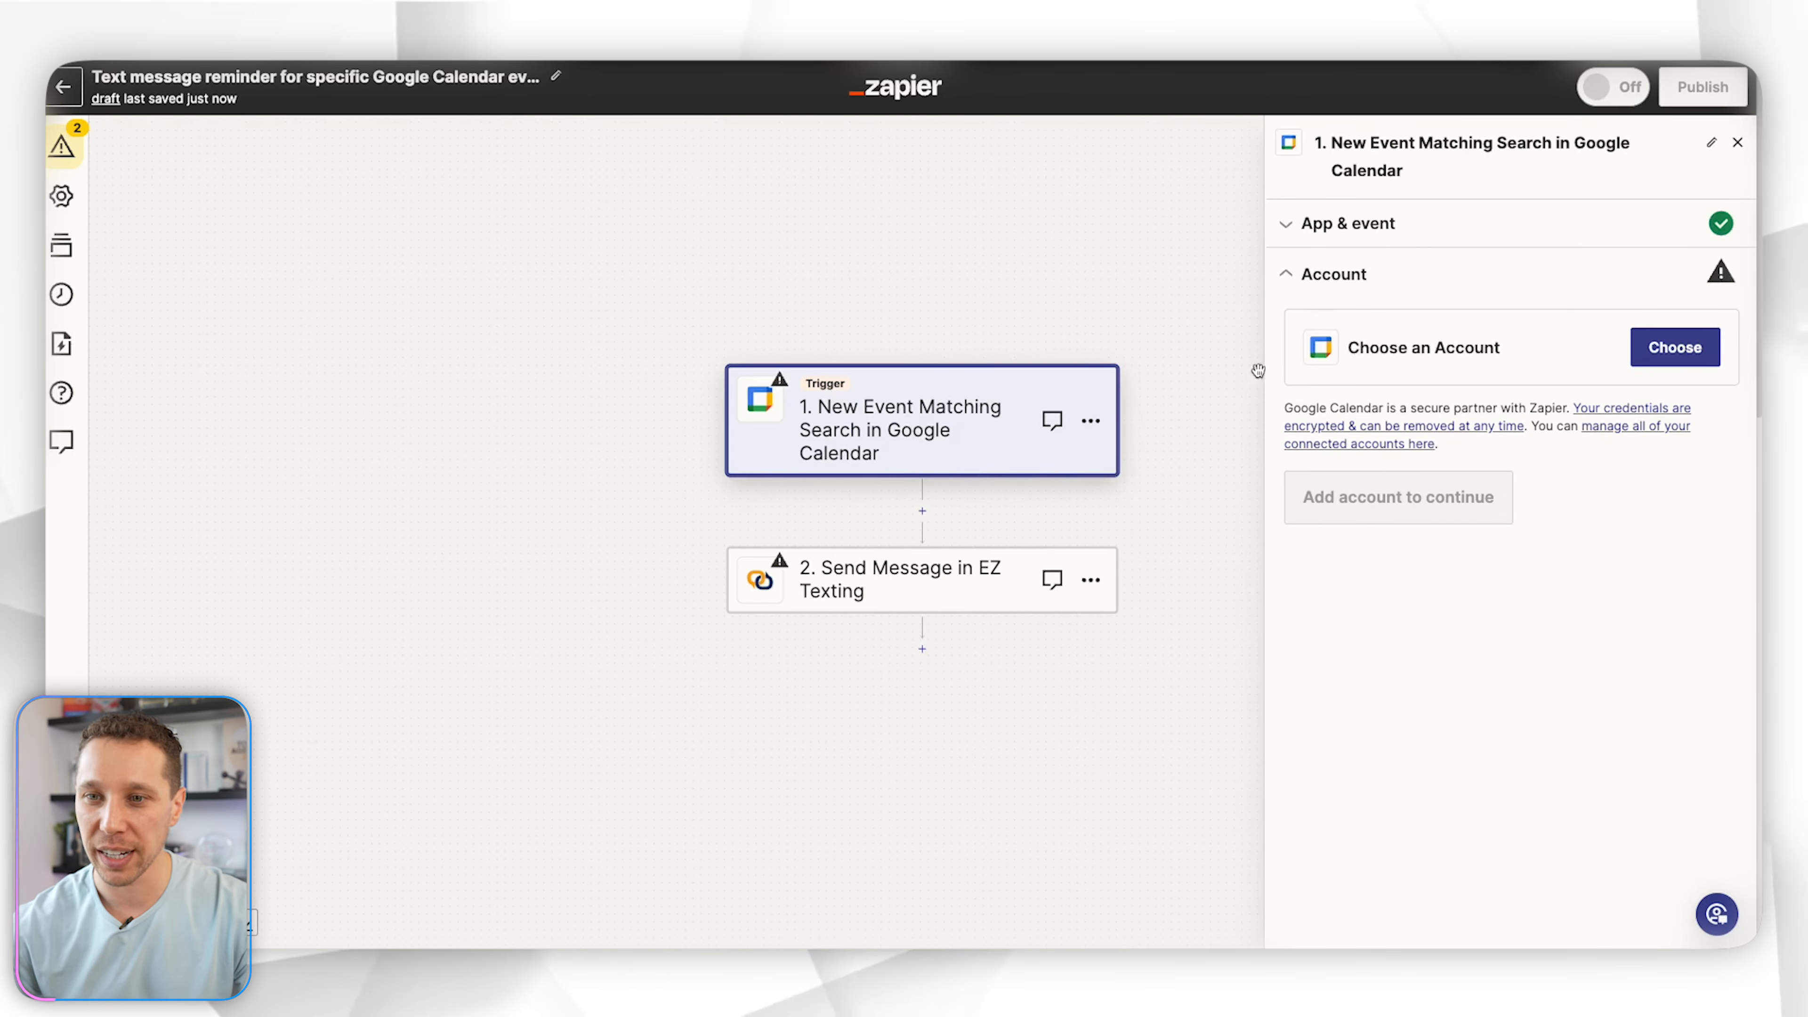
# Connect a new Google Calendar account to the trigger and allow Zapier access to it
pyautogui.click(1675, 348)
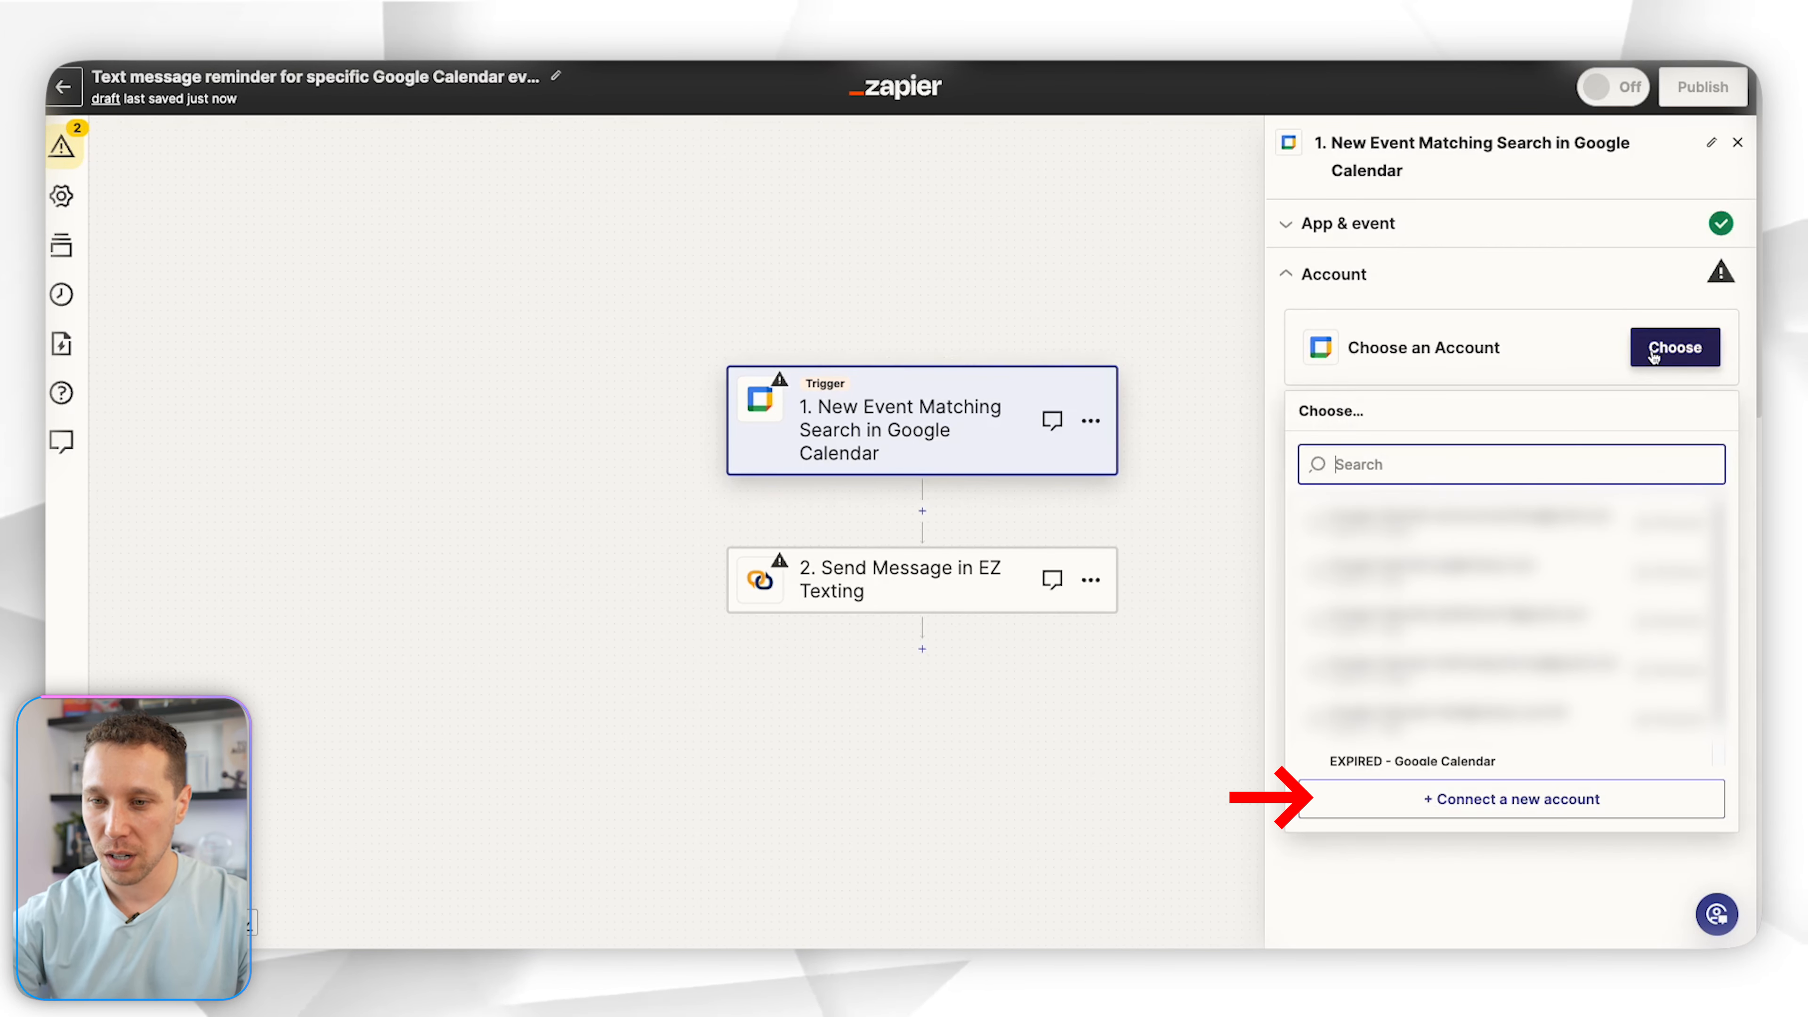
pyautogui.click(1454, 800)
pyautogui.click(652, 445)
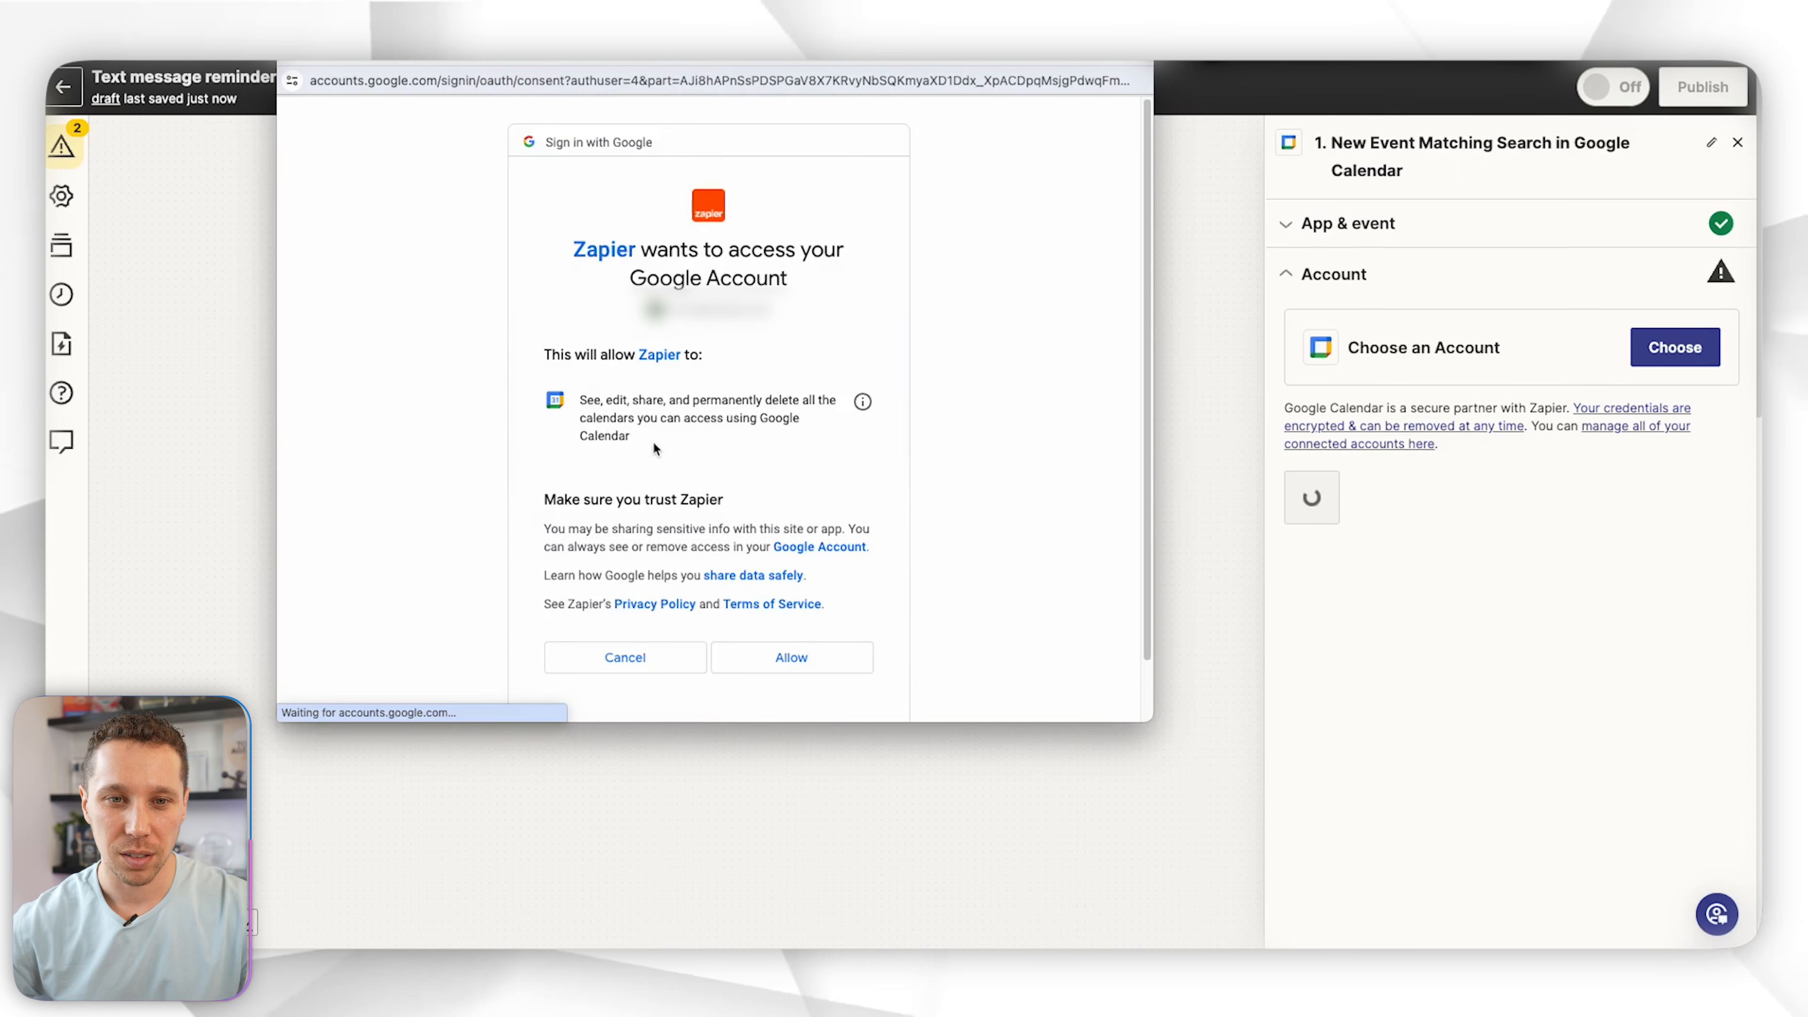
pyautogui.click(772, 653)
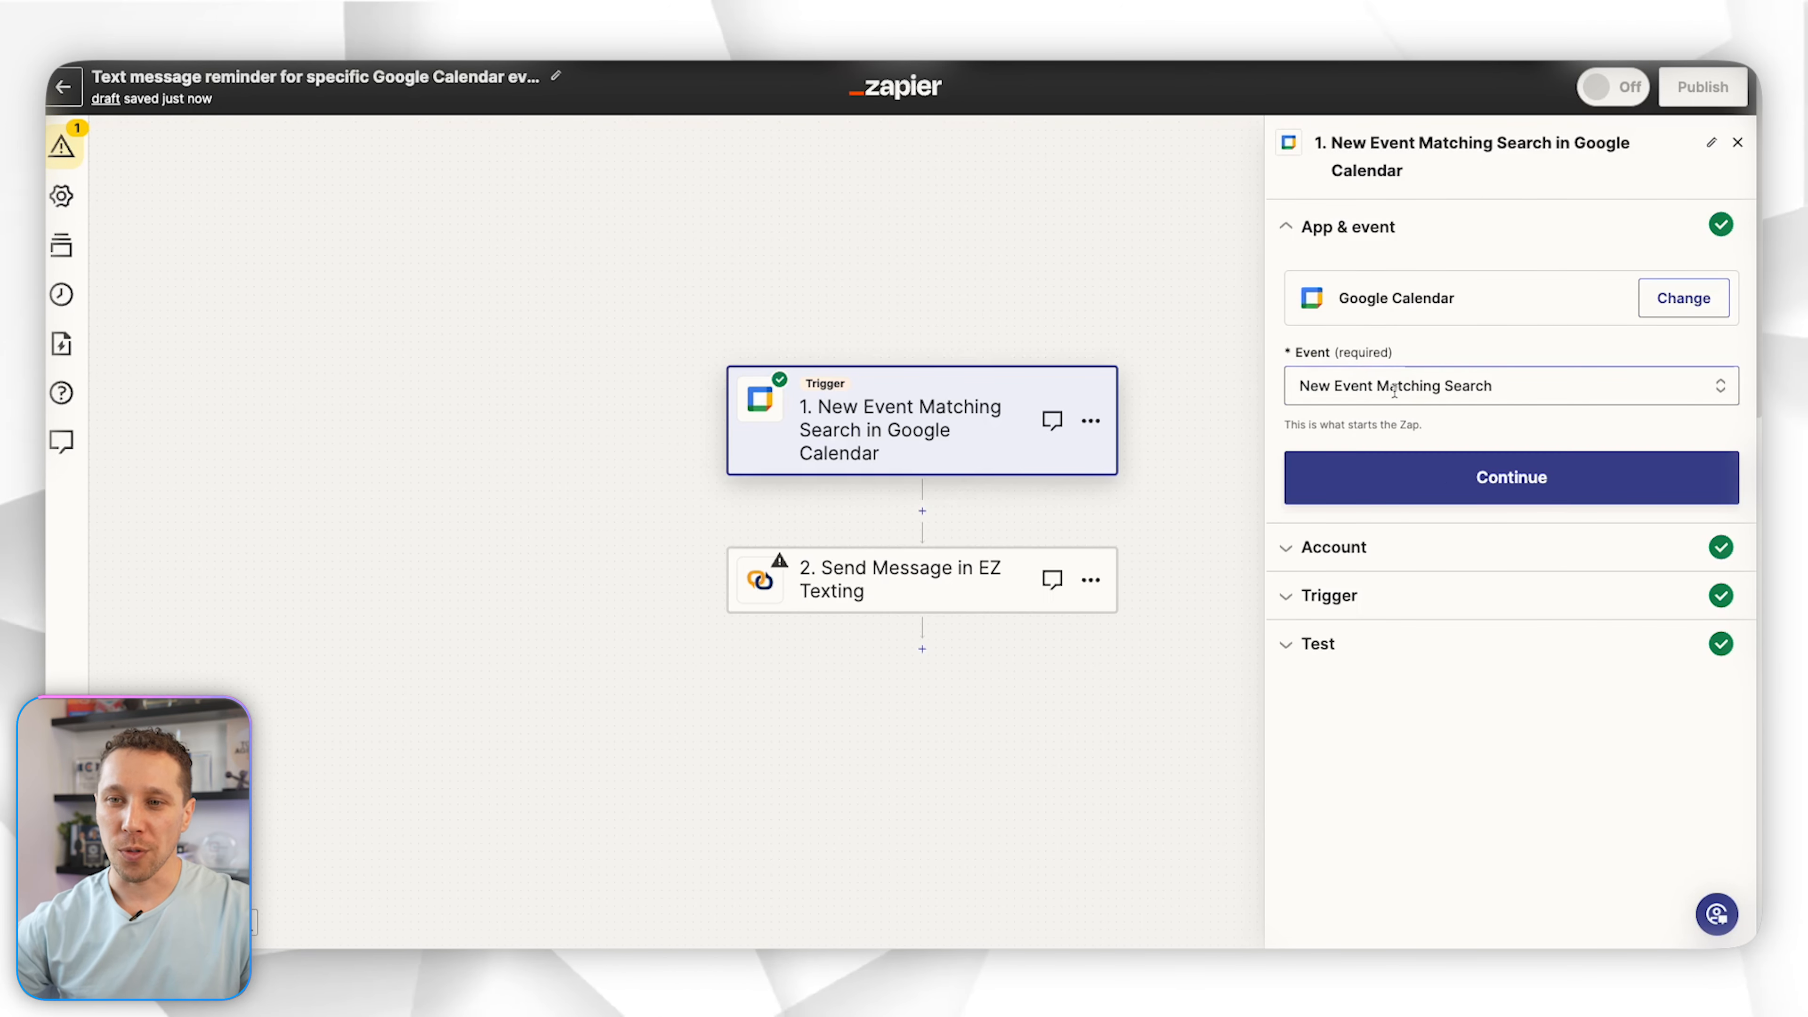
# Confirm the New Event Matching Search trigger with the search term "podcast" and continue with the selected test record
pyautogui.click(1456, 478)
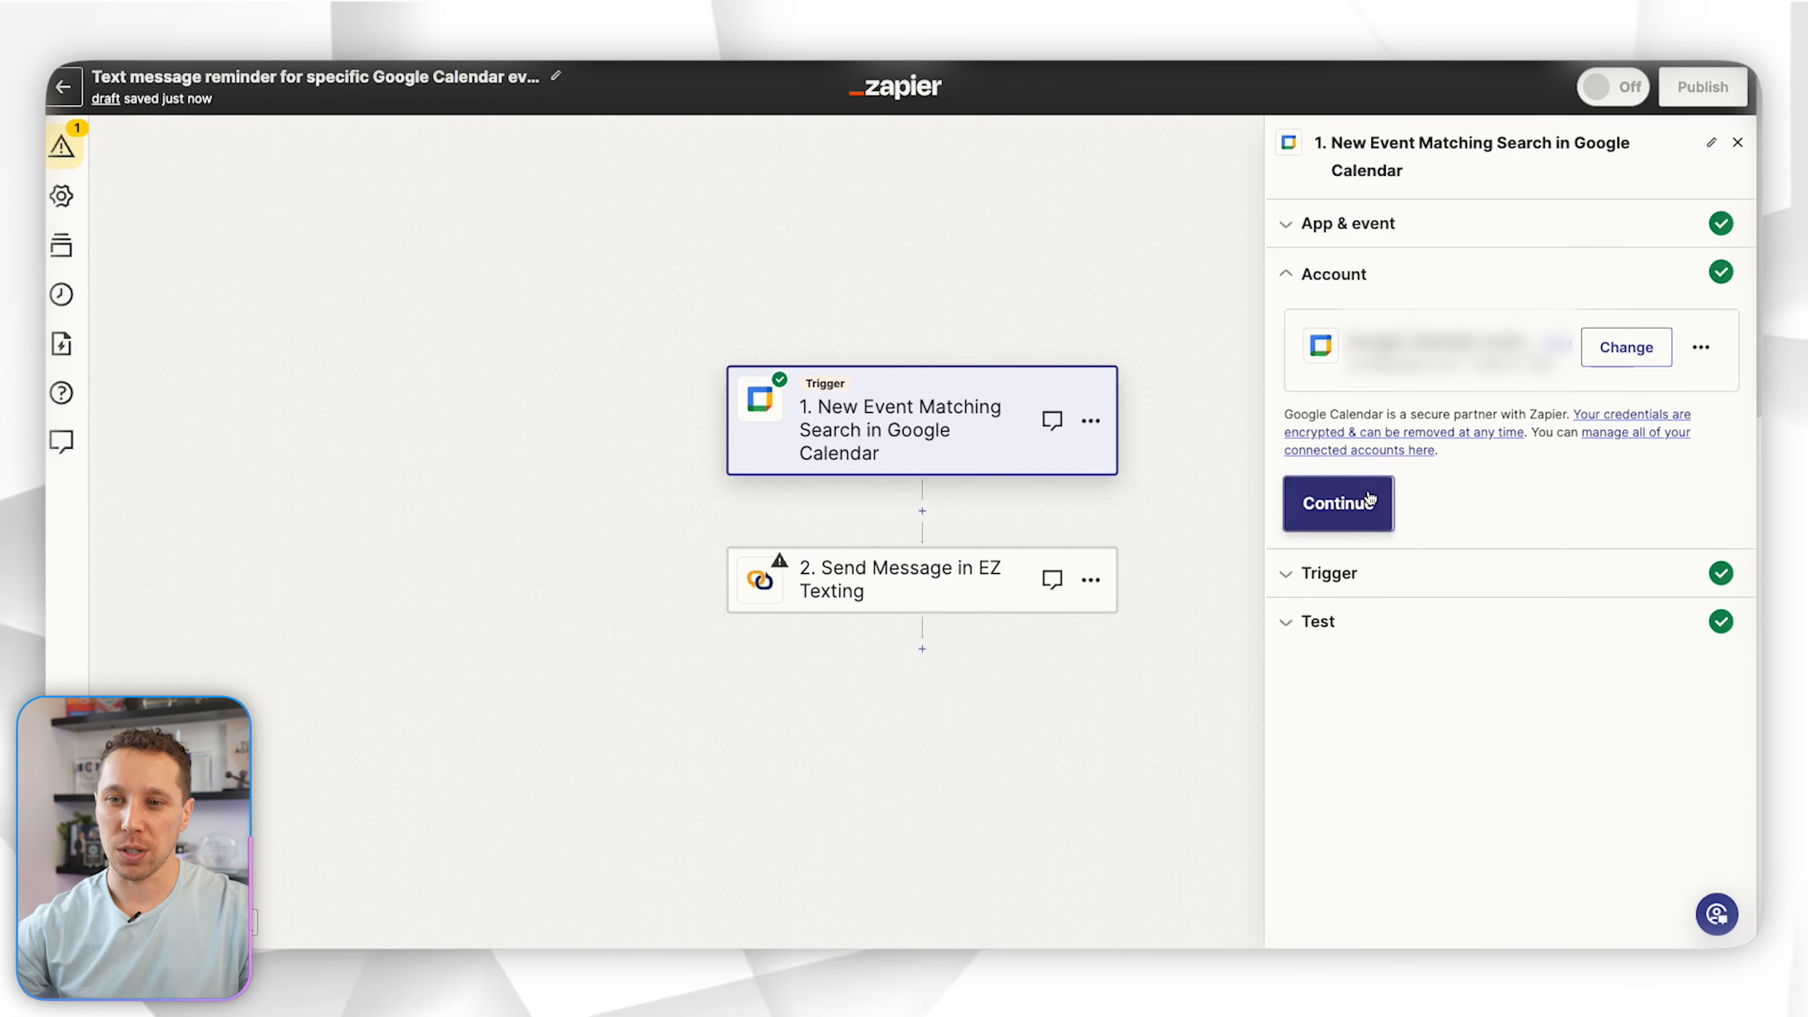
pyautogui.click(1356, 502)
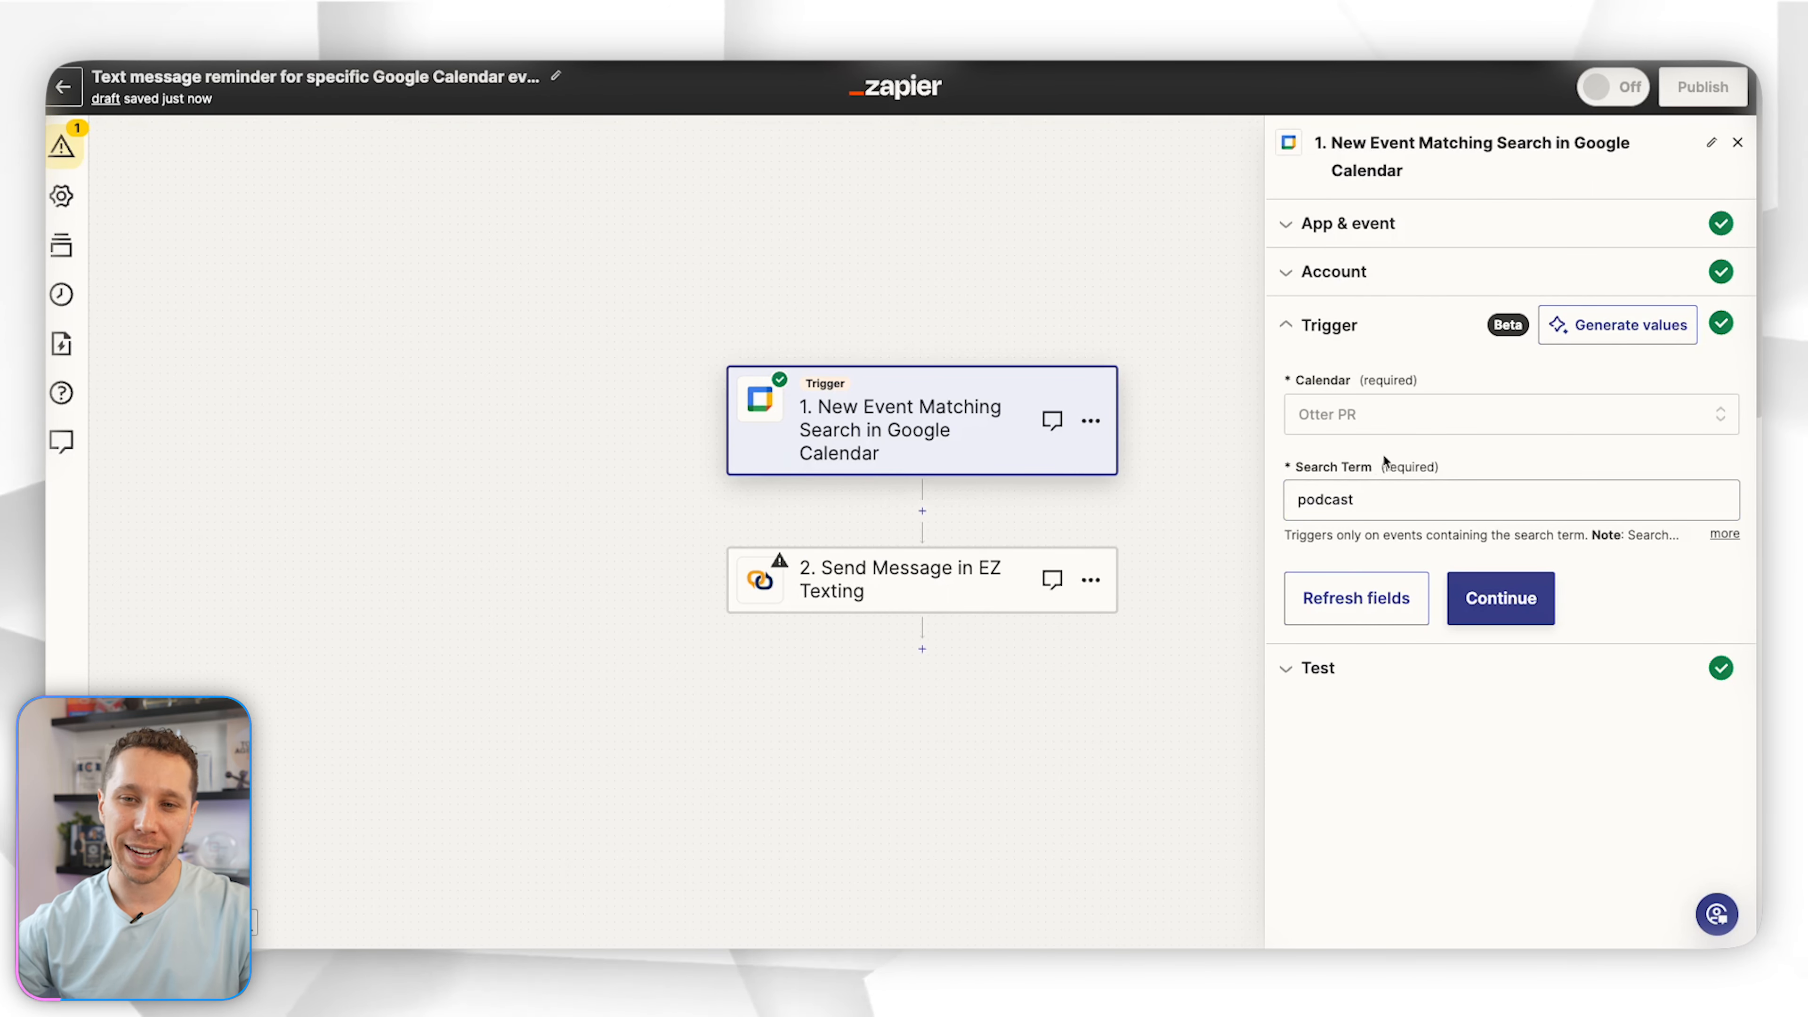
pyautogui.click(1322, 497)
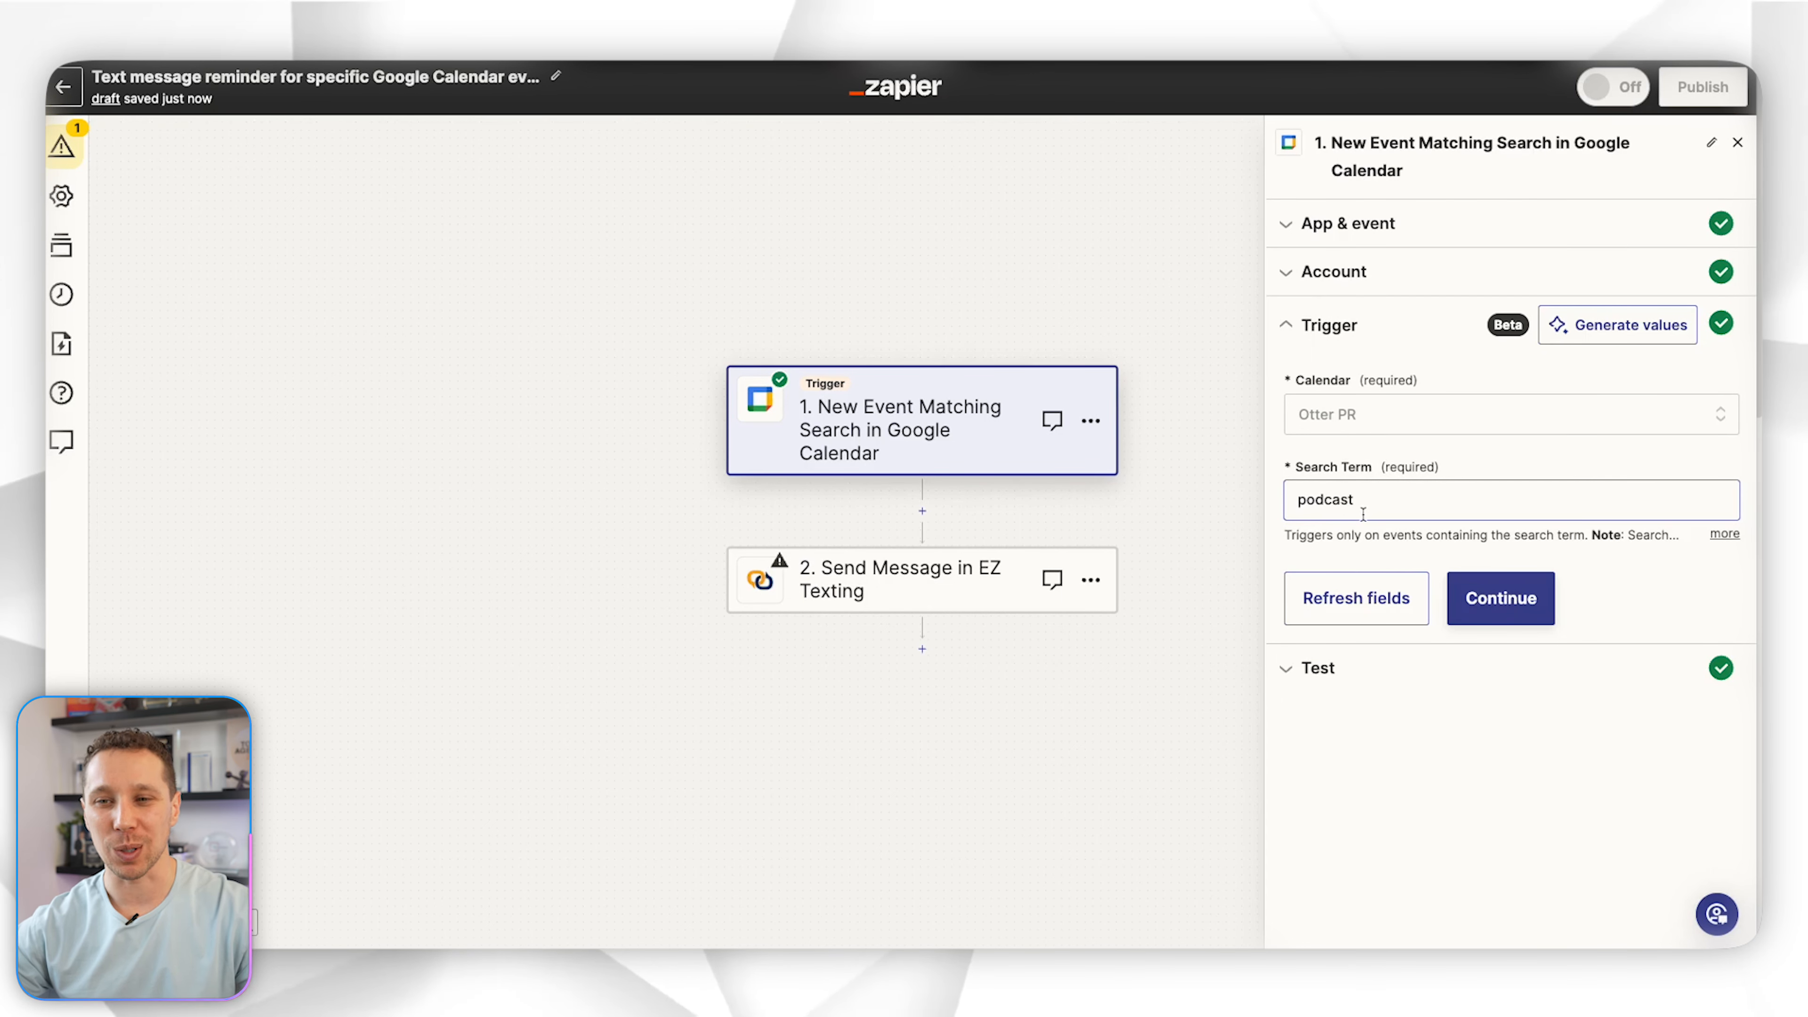
pyautogui.moveTo(1357, 499); pyautogui.dragTo(1296, 499)
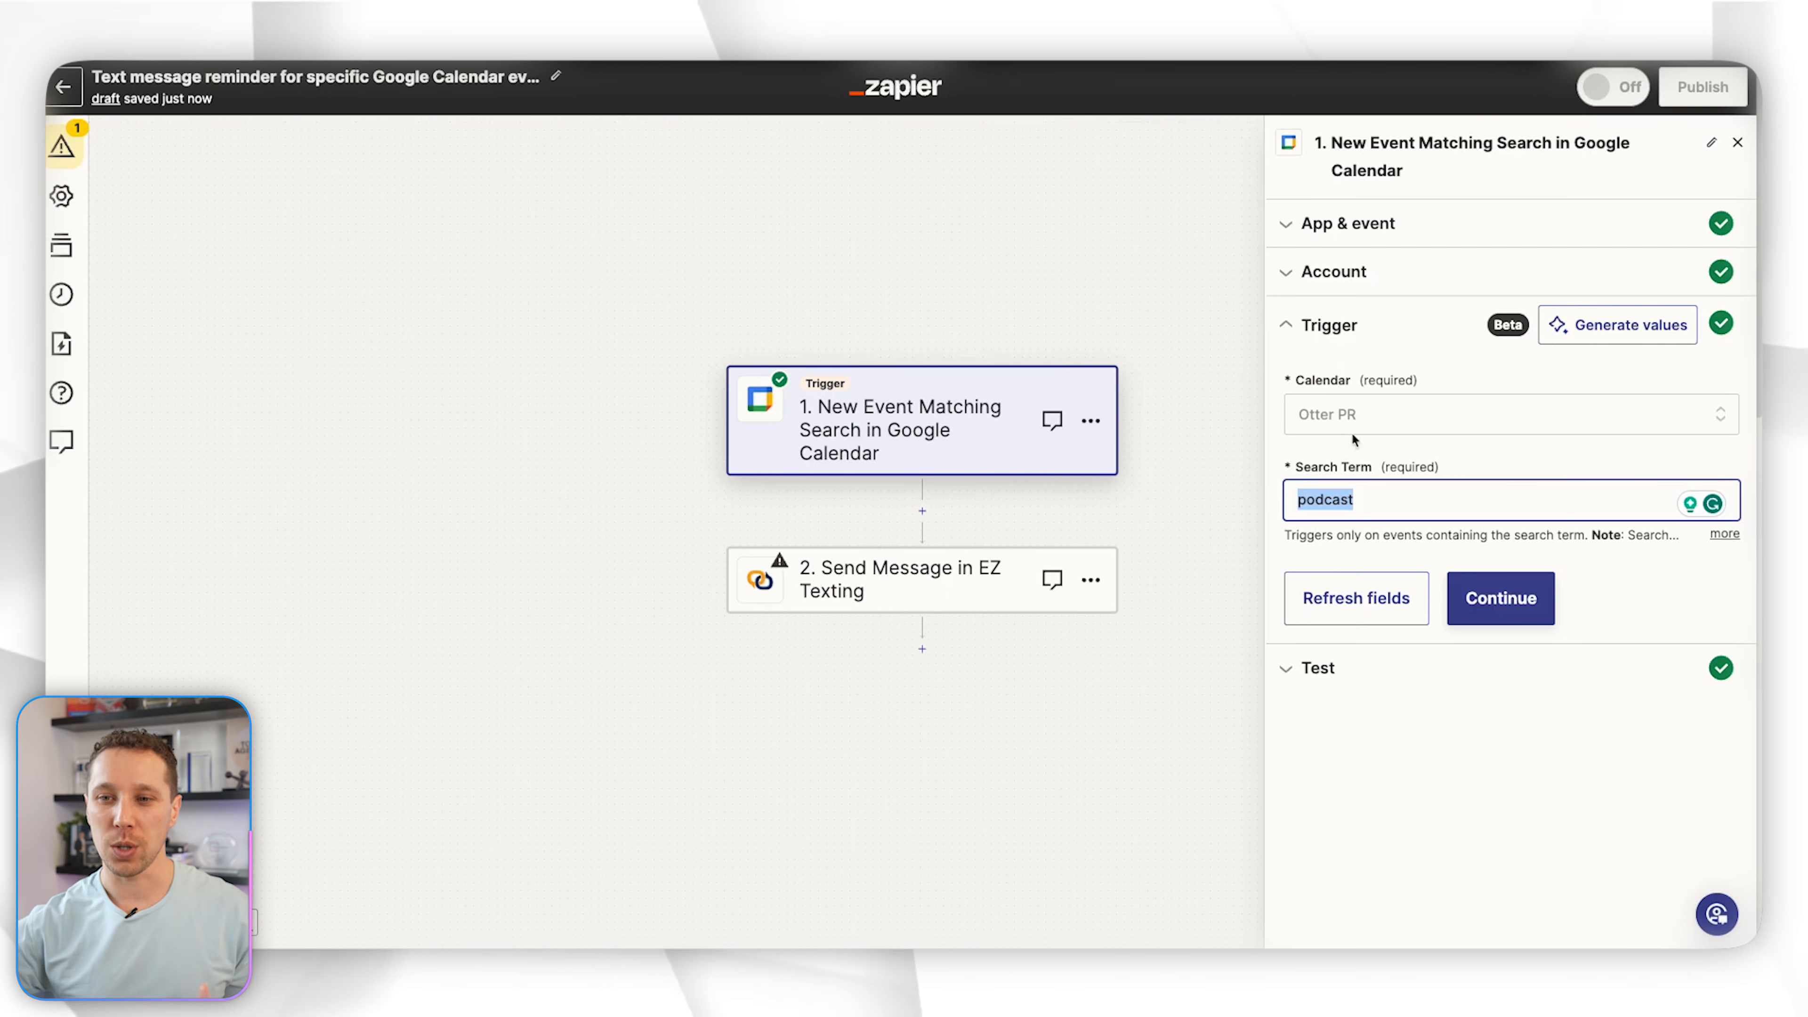
pyautogui.click(1501, 597)
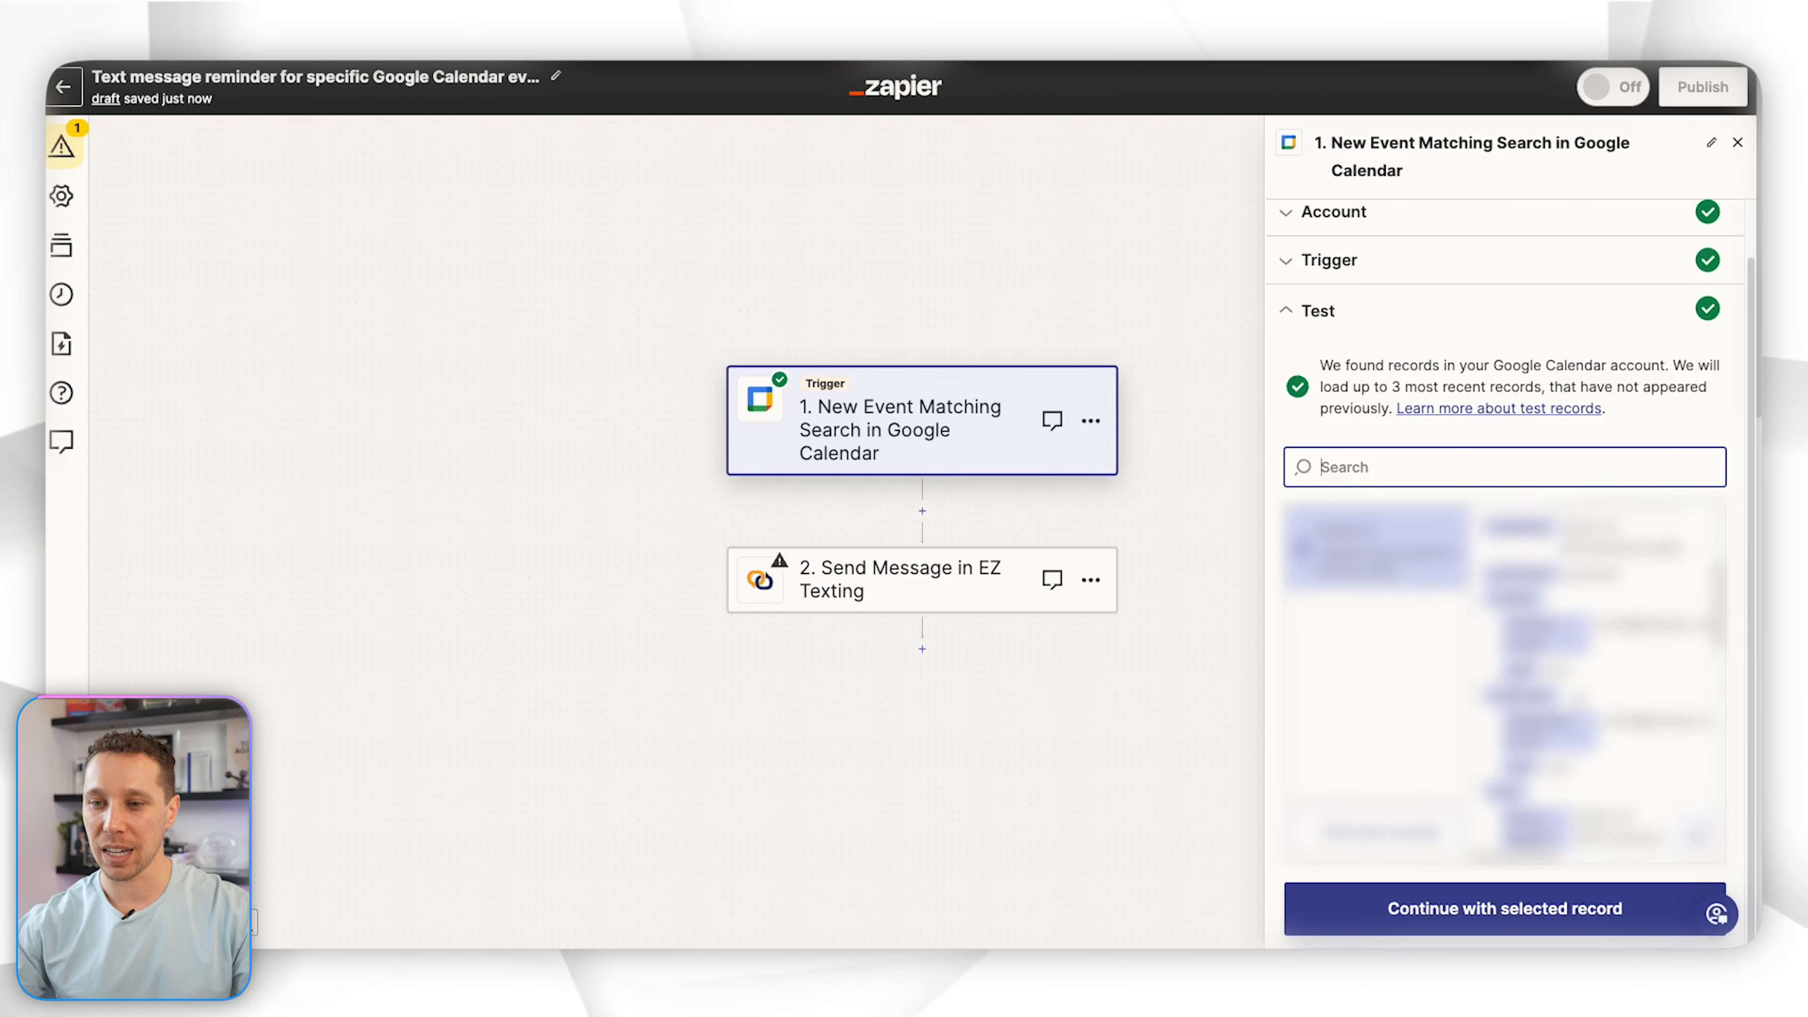
pyautogui.click(1528, 912)
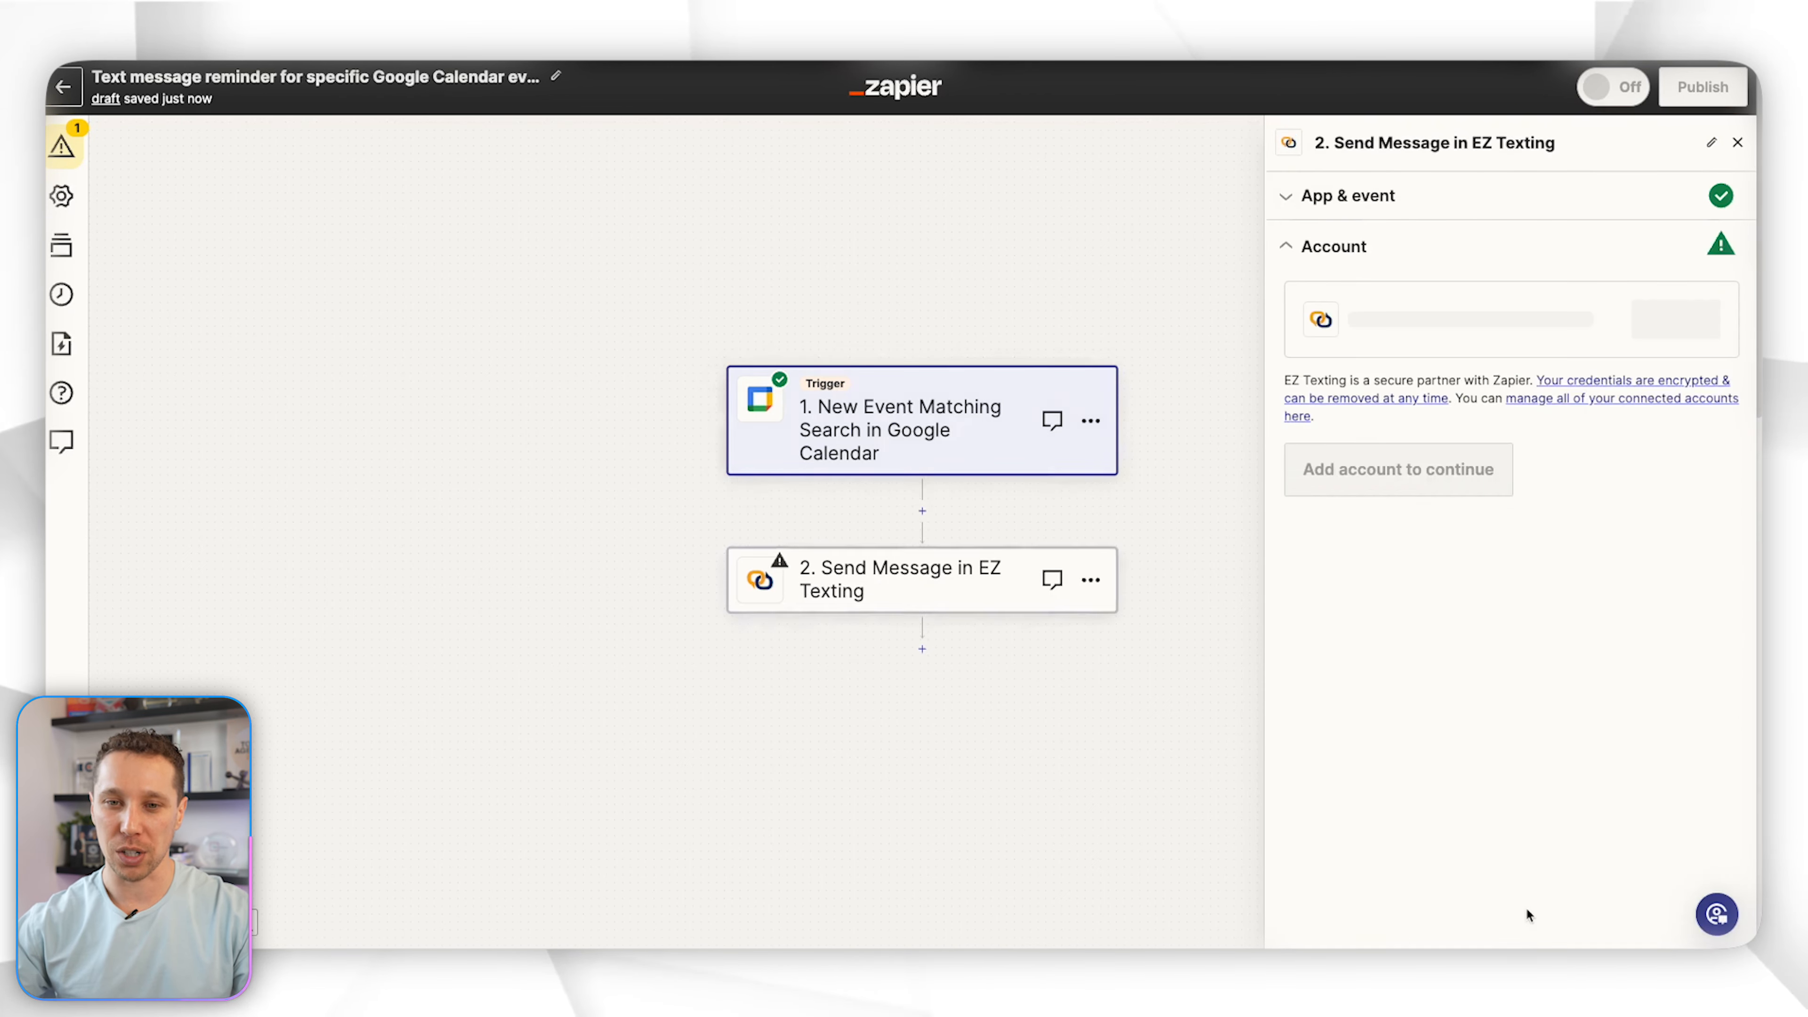
# Insert an SMS by Zapier action directly after the Google Calendar trigger, searching the apps for "sms"
pyautogui.click(923, 511)
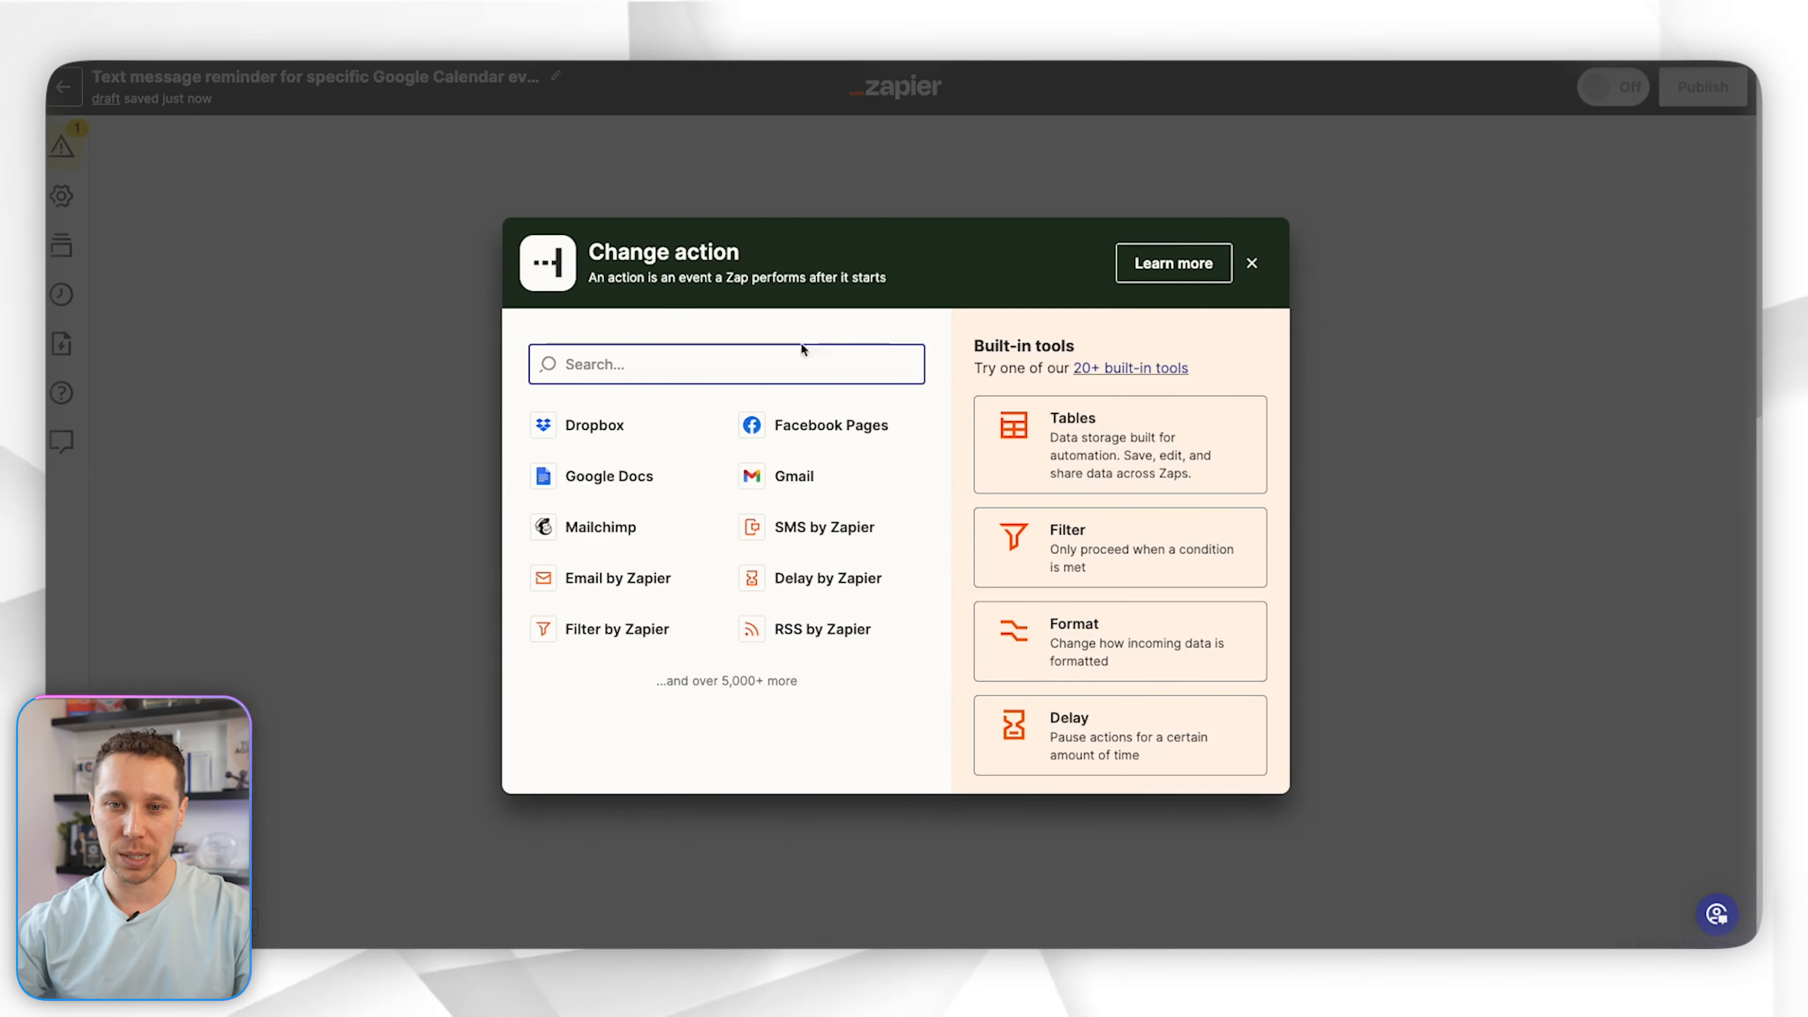
pyautogui.write('sms')
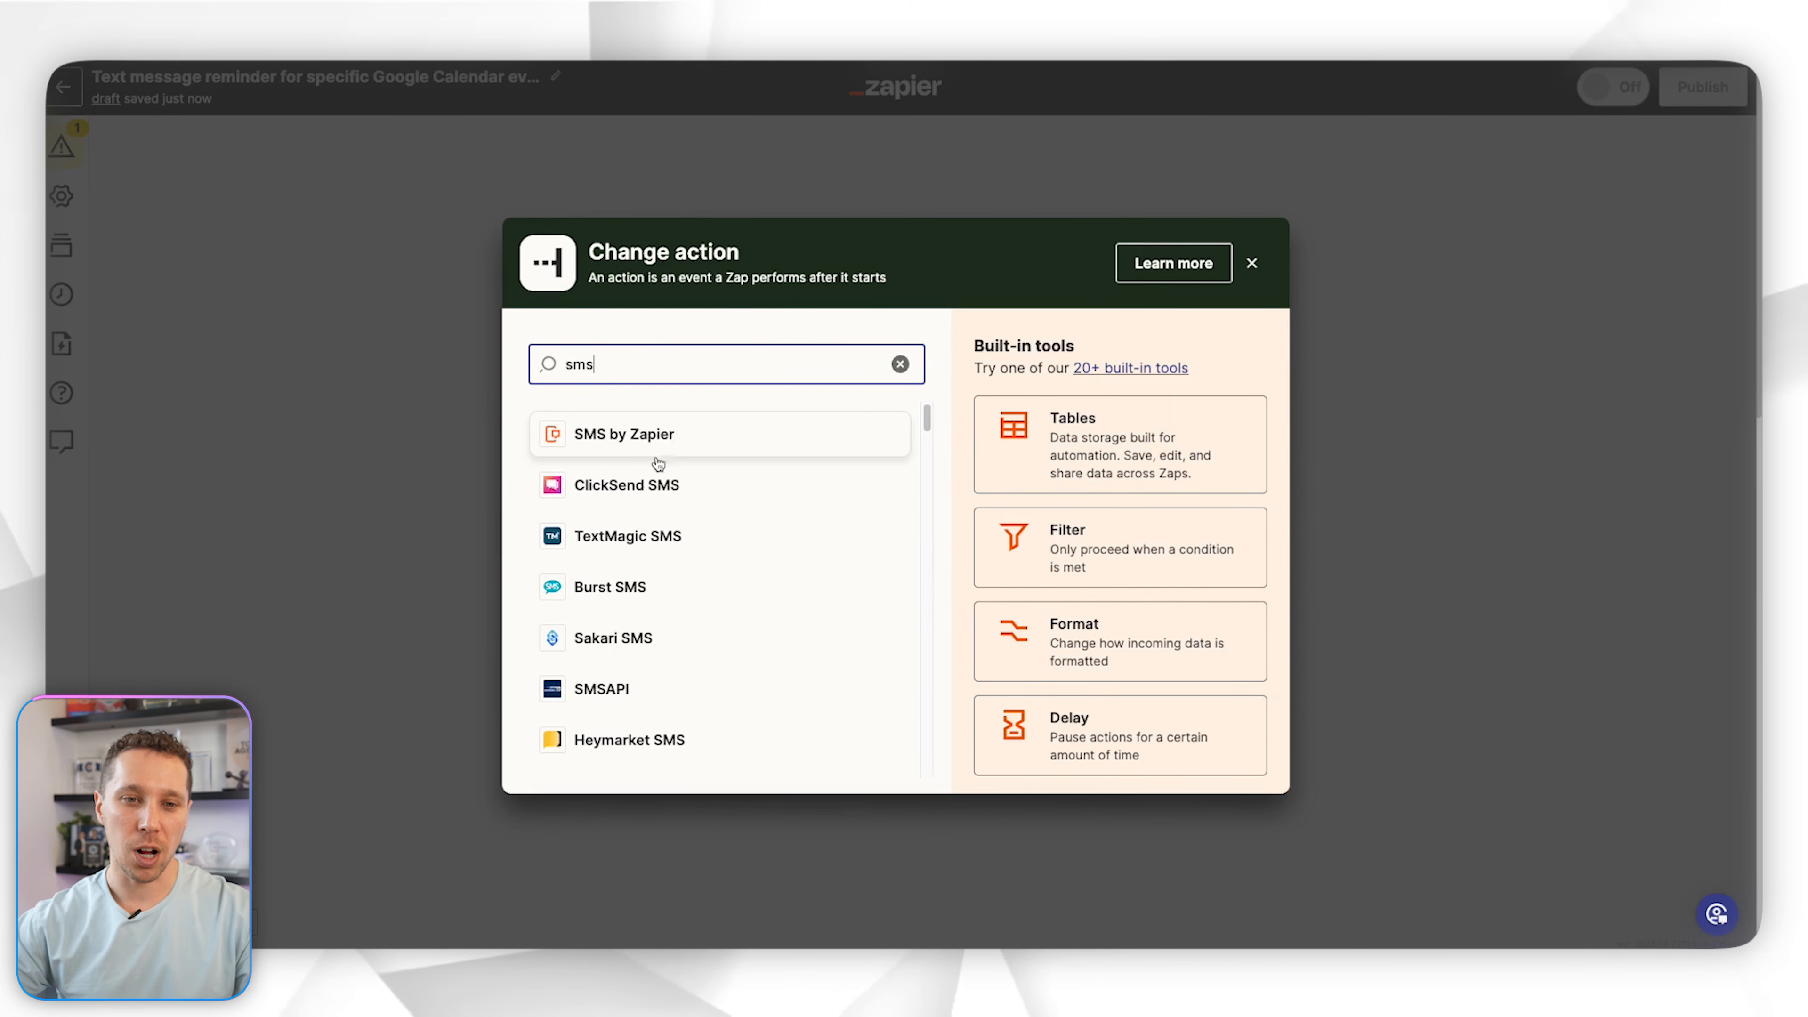
pyautogui.scroll(-1, 630, 496)
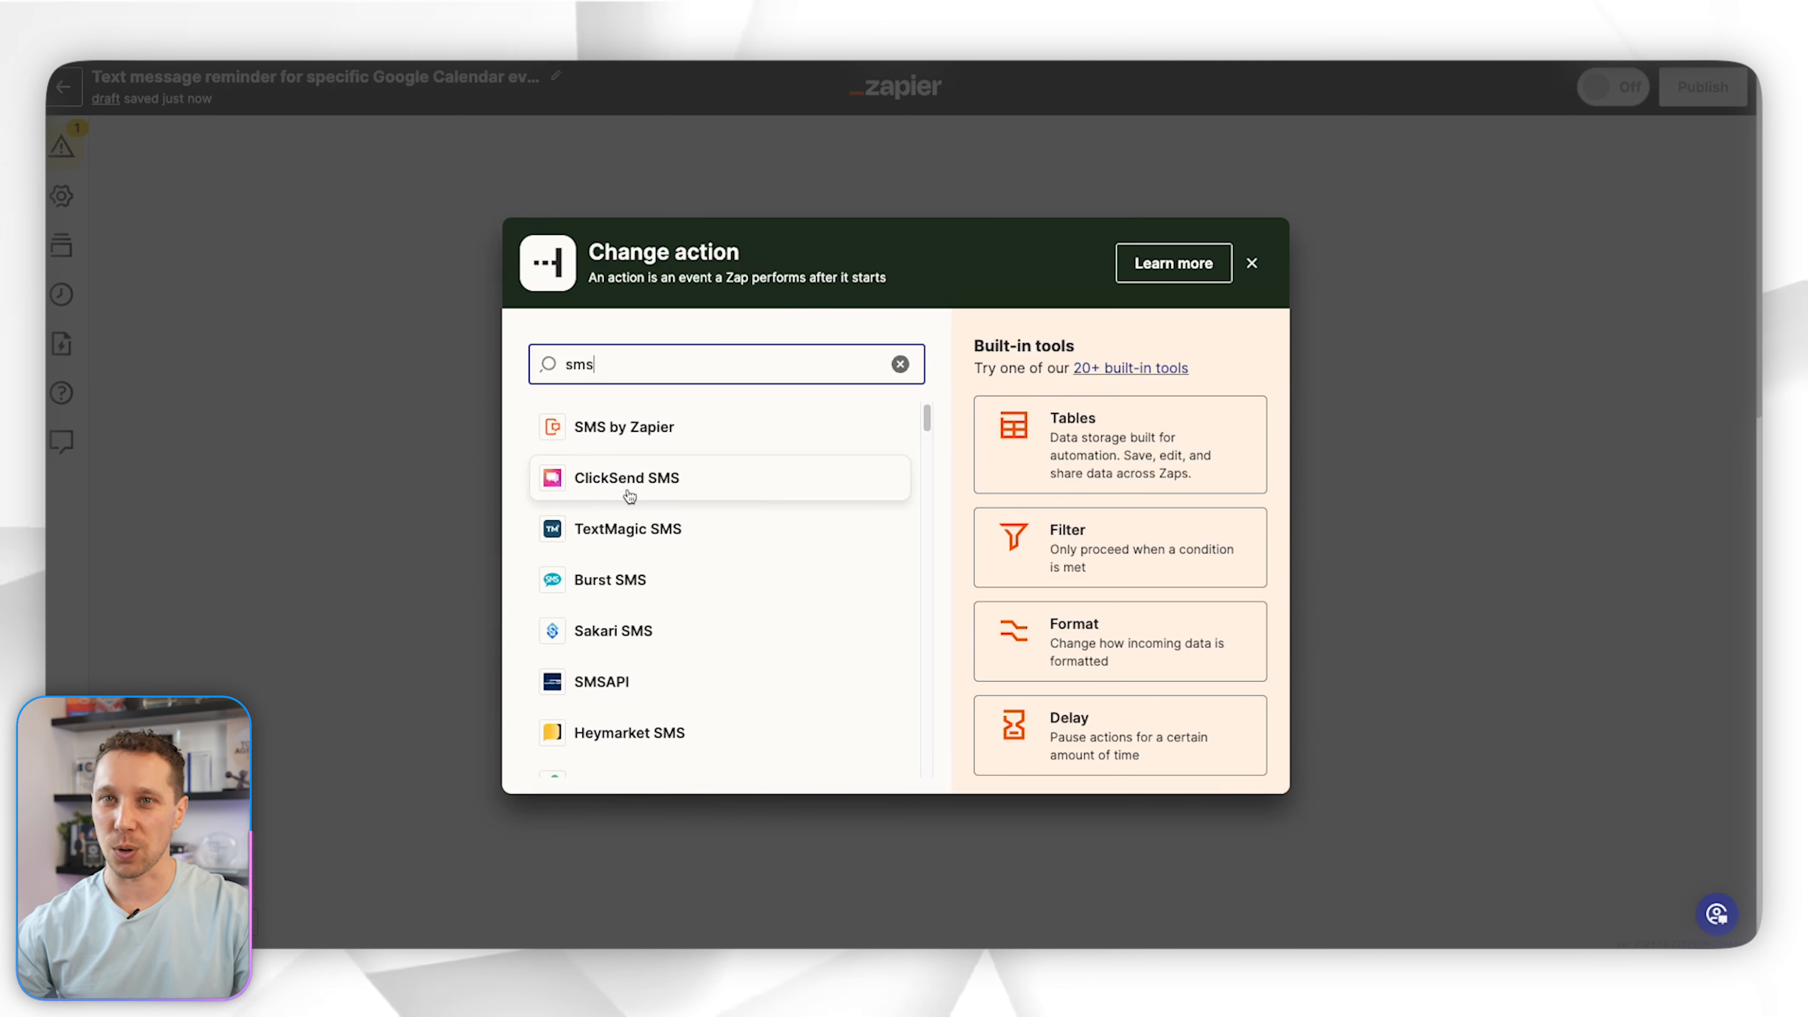
pyautogui.scroll(-3, 666, 565)
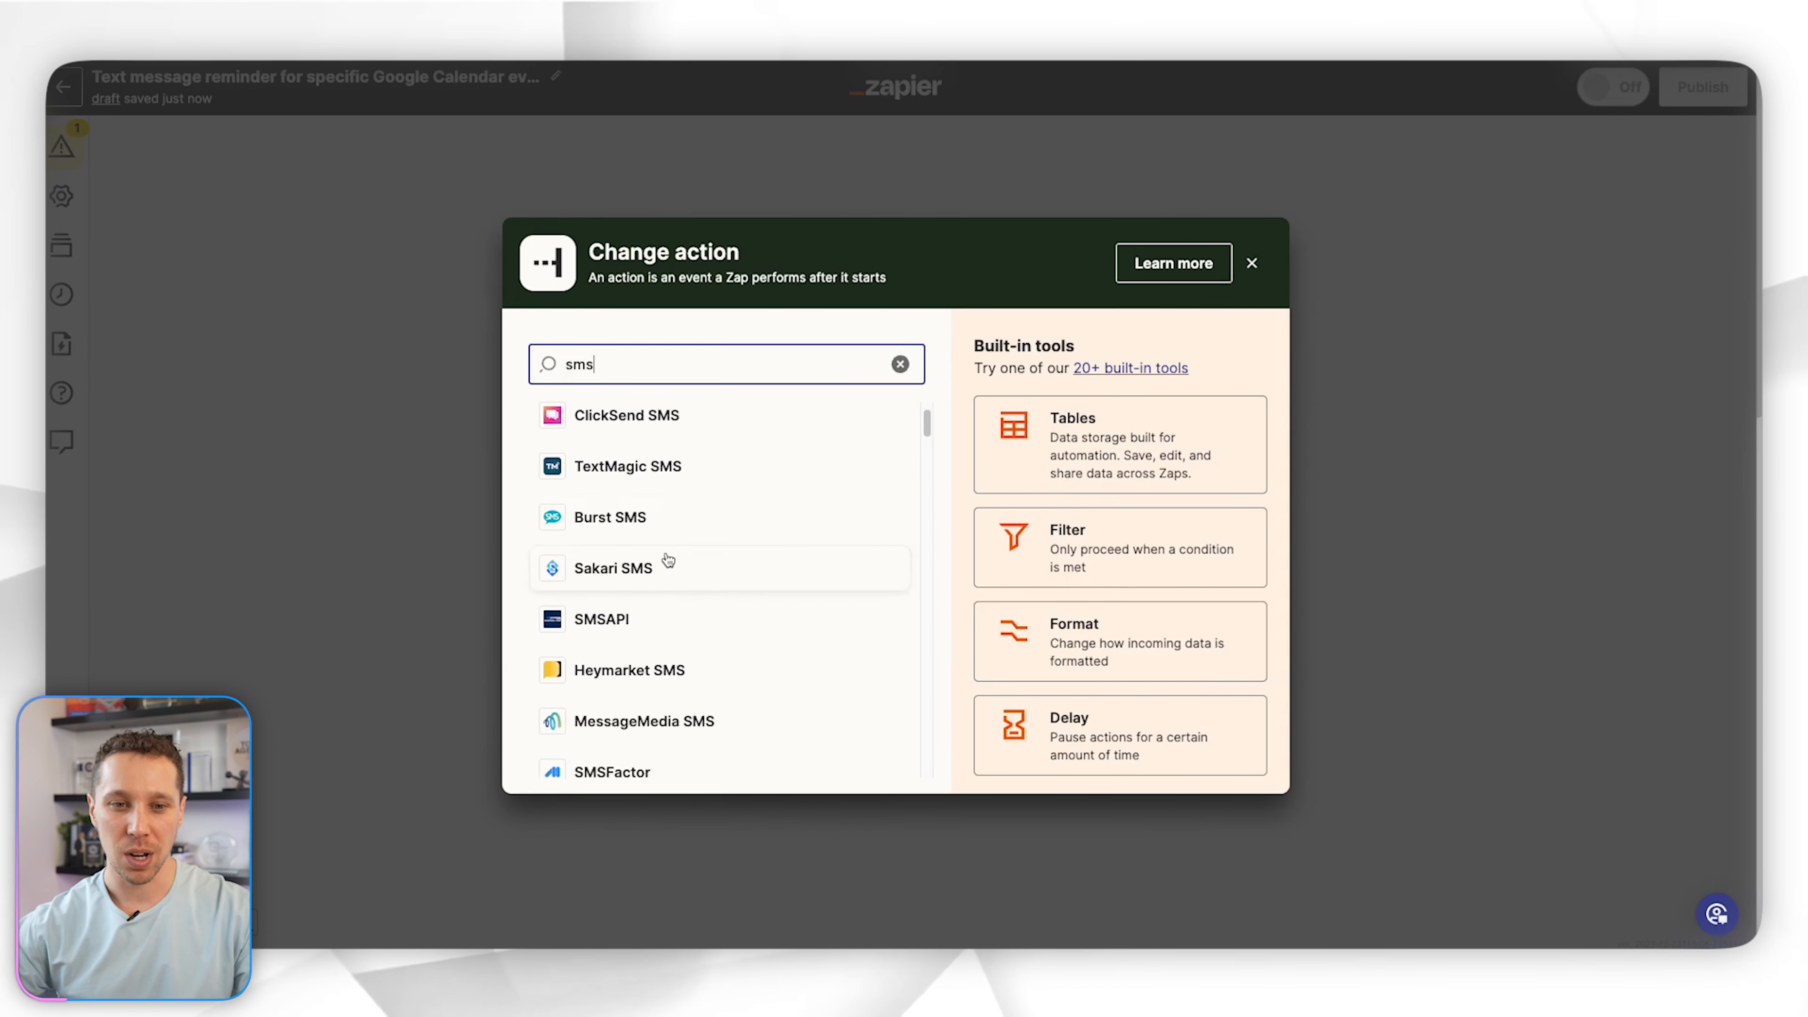
pyautogui.scroll(-1, 659, 670)
pyautogui.scroll(4, 651, 569)
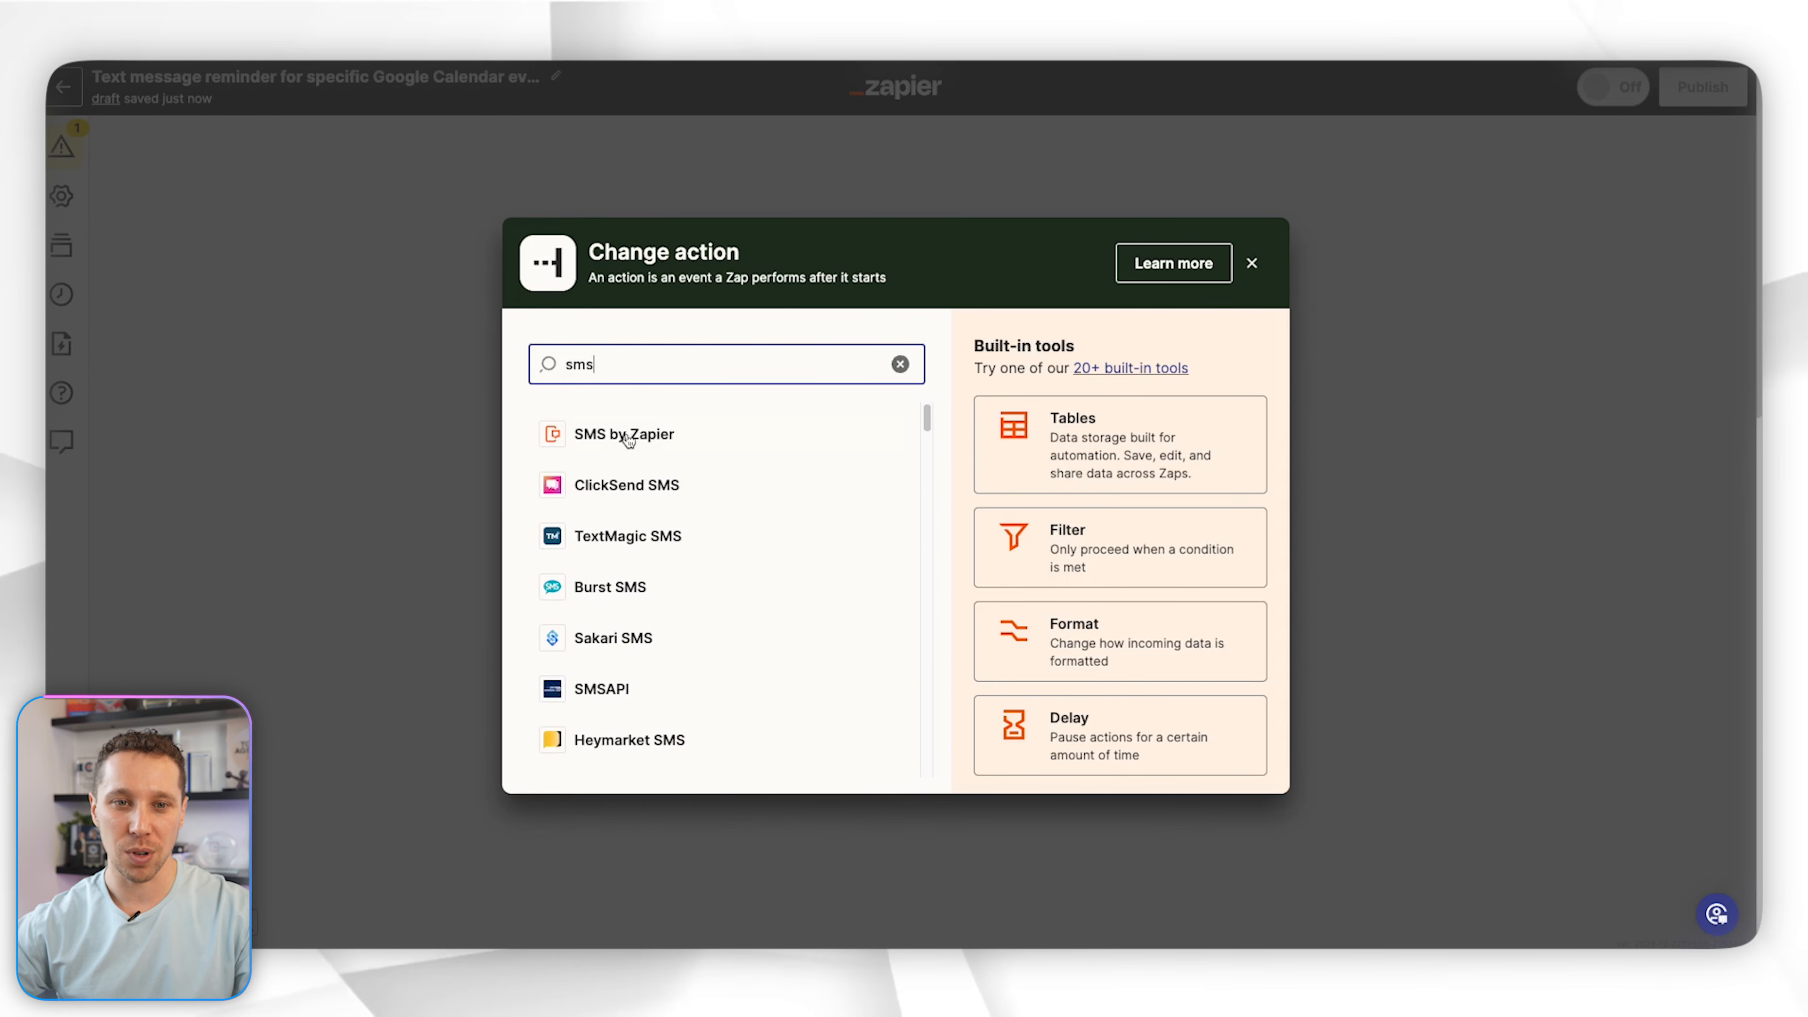
pyautogui.click(652, 435)
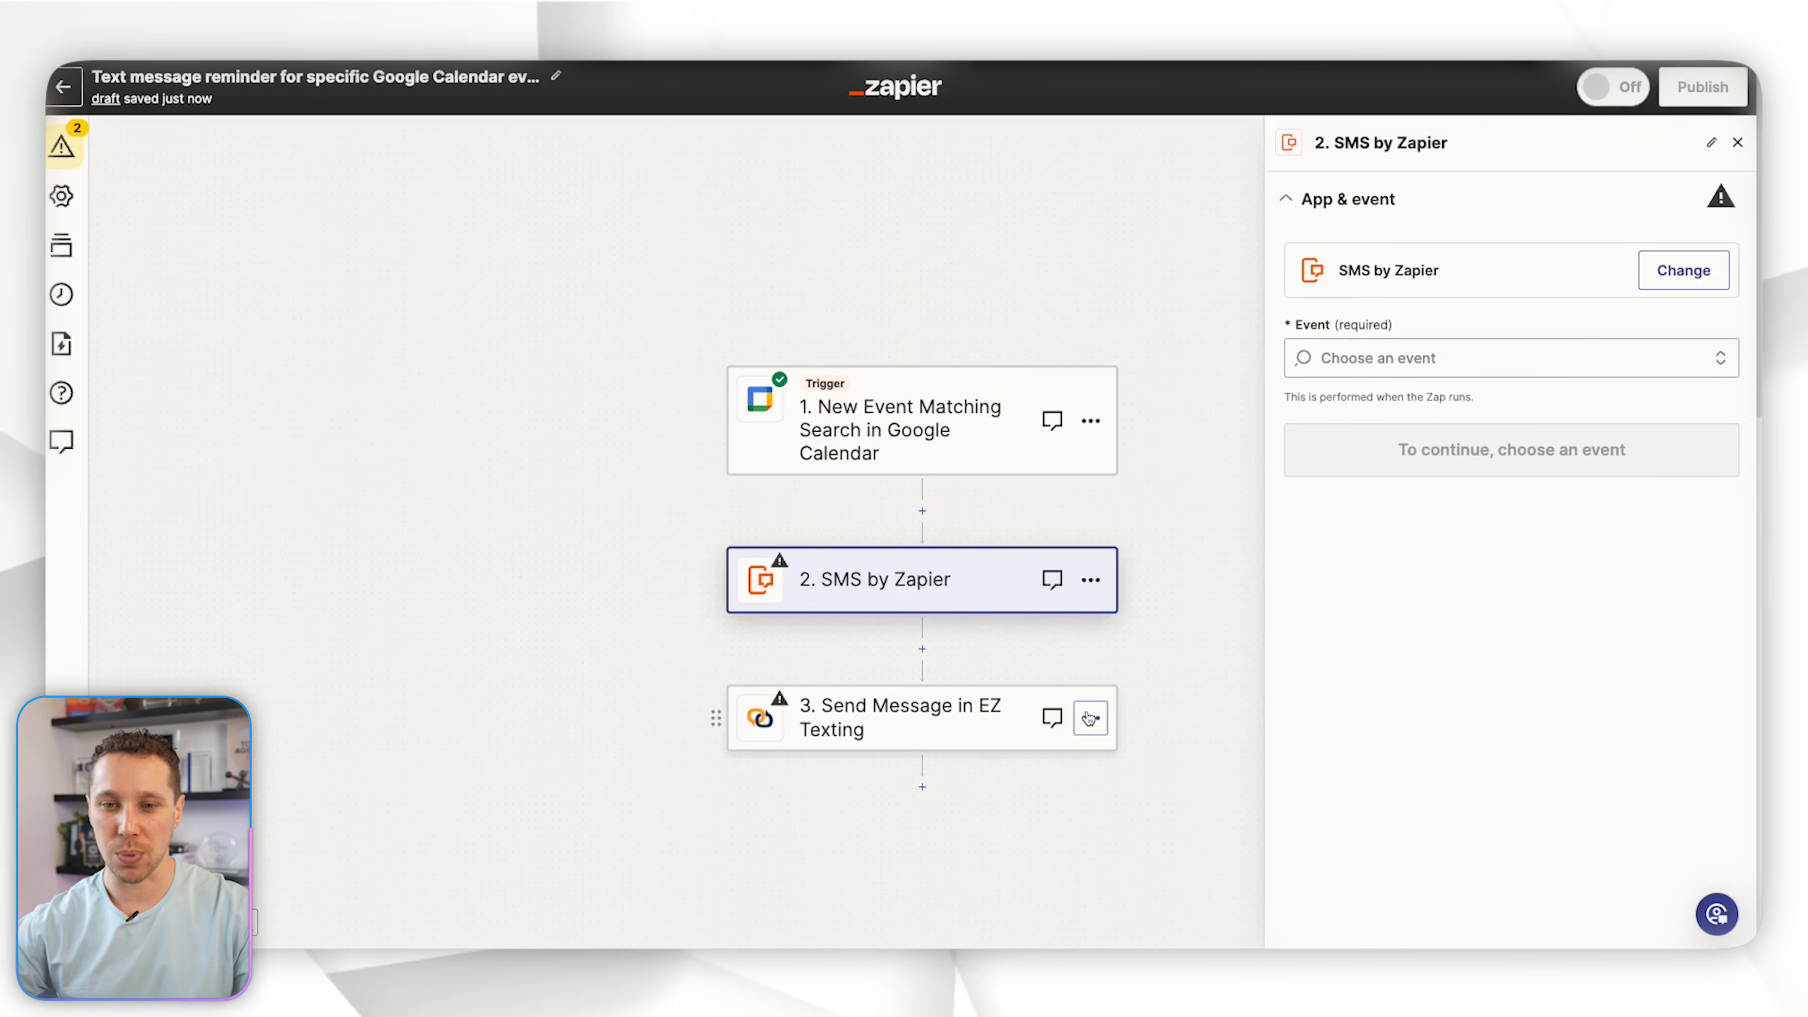
# Delete the Send Message in EZ Texting step from the Zap
pyautogui.click(1089, 718)
pyautogui.click(1028, 901)
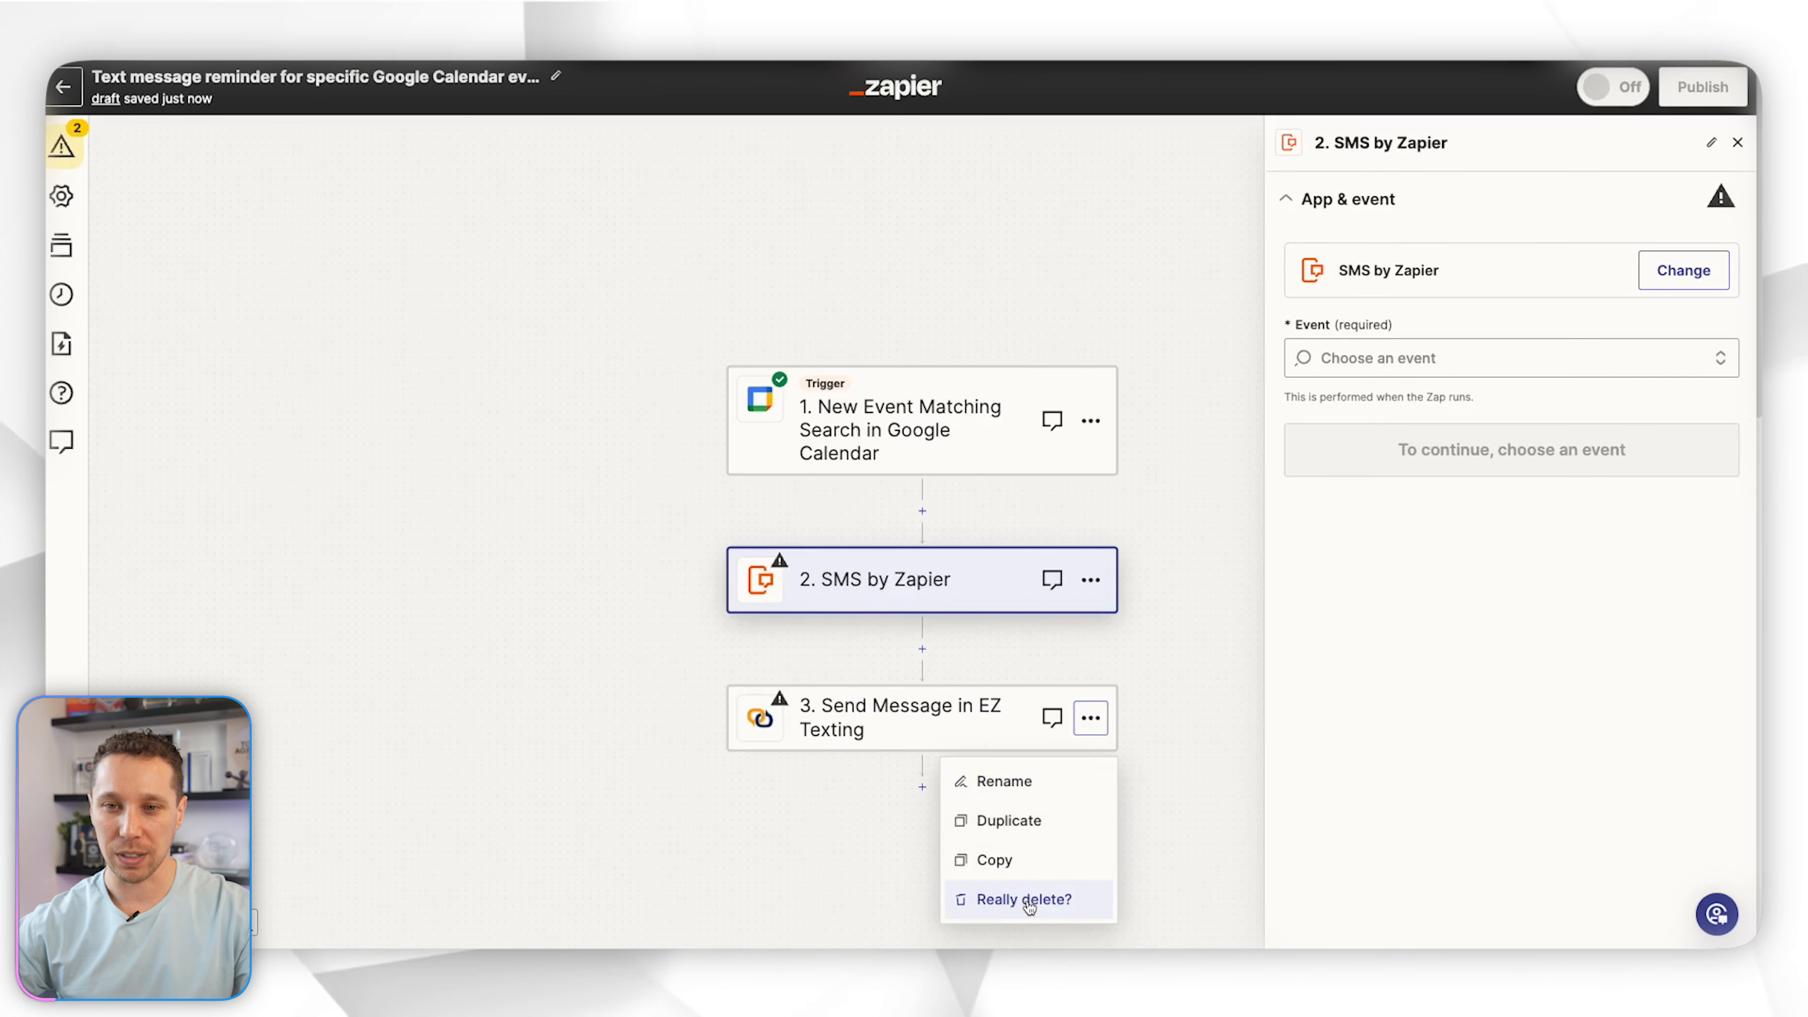
pyautogui.click(1027, 900)
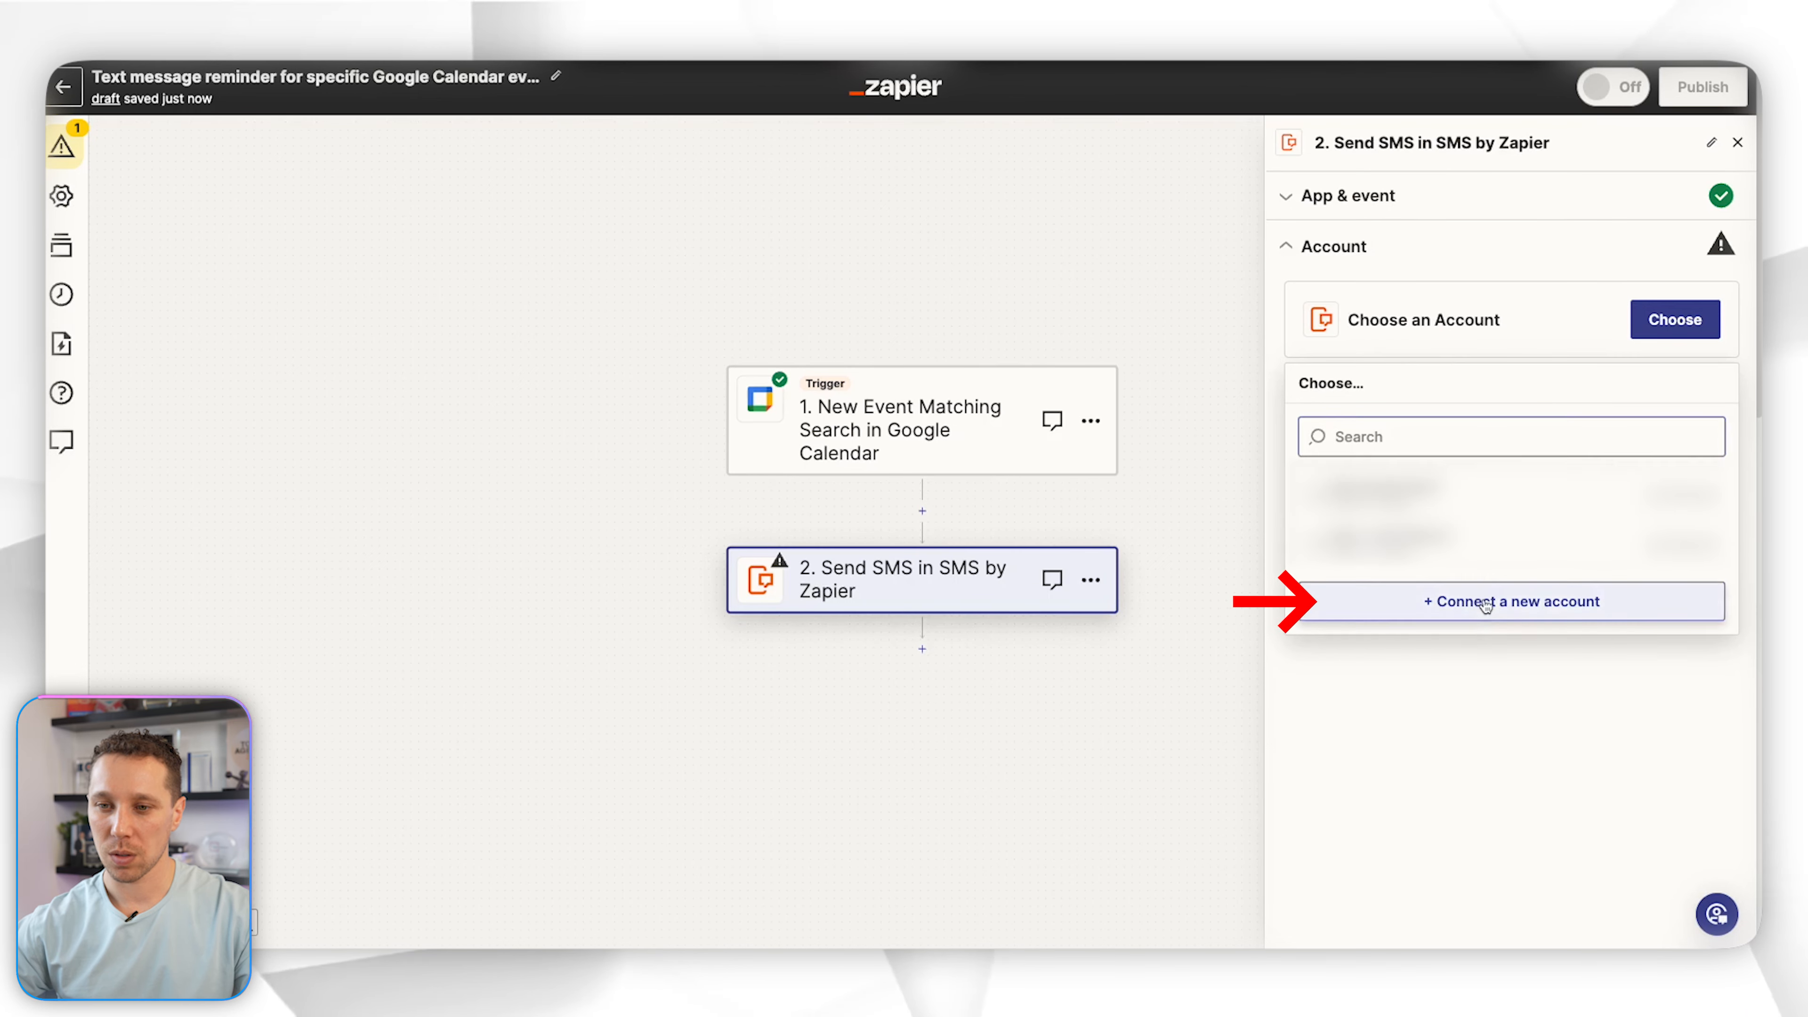
# Connect a new SMS by Zapier account, filling in the confirmation PIN and approving access
pyautogui.click(1474, 600)
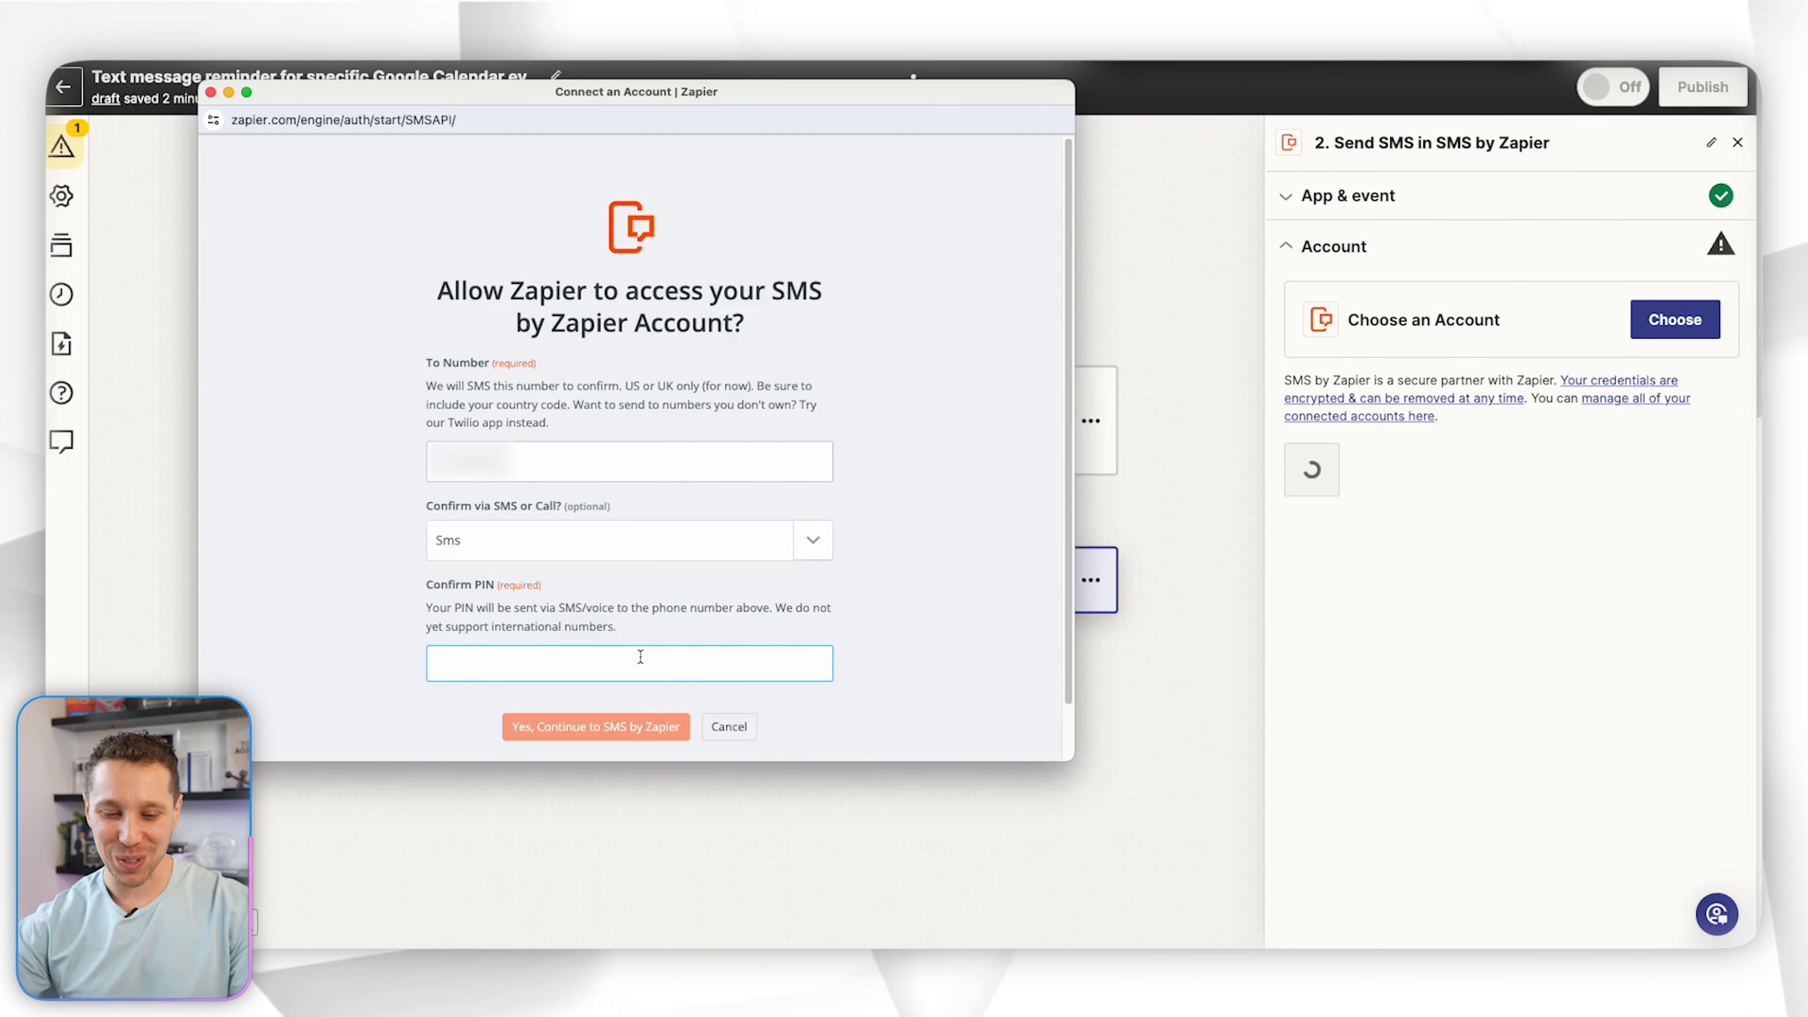
pyautogui.write('****')
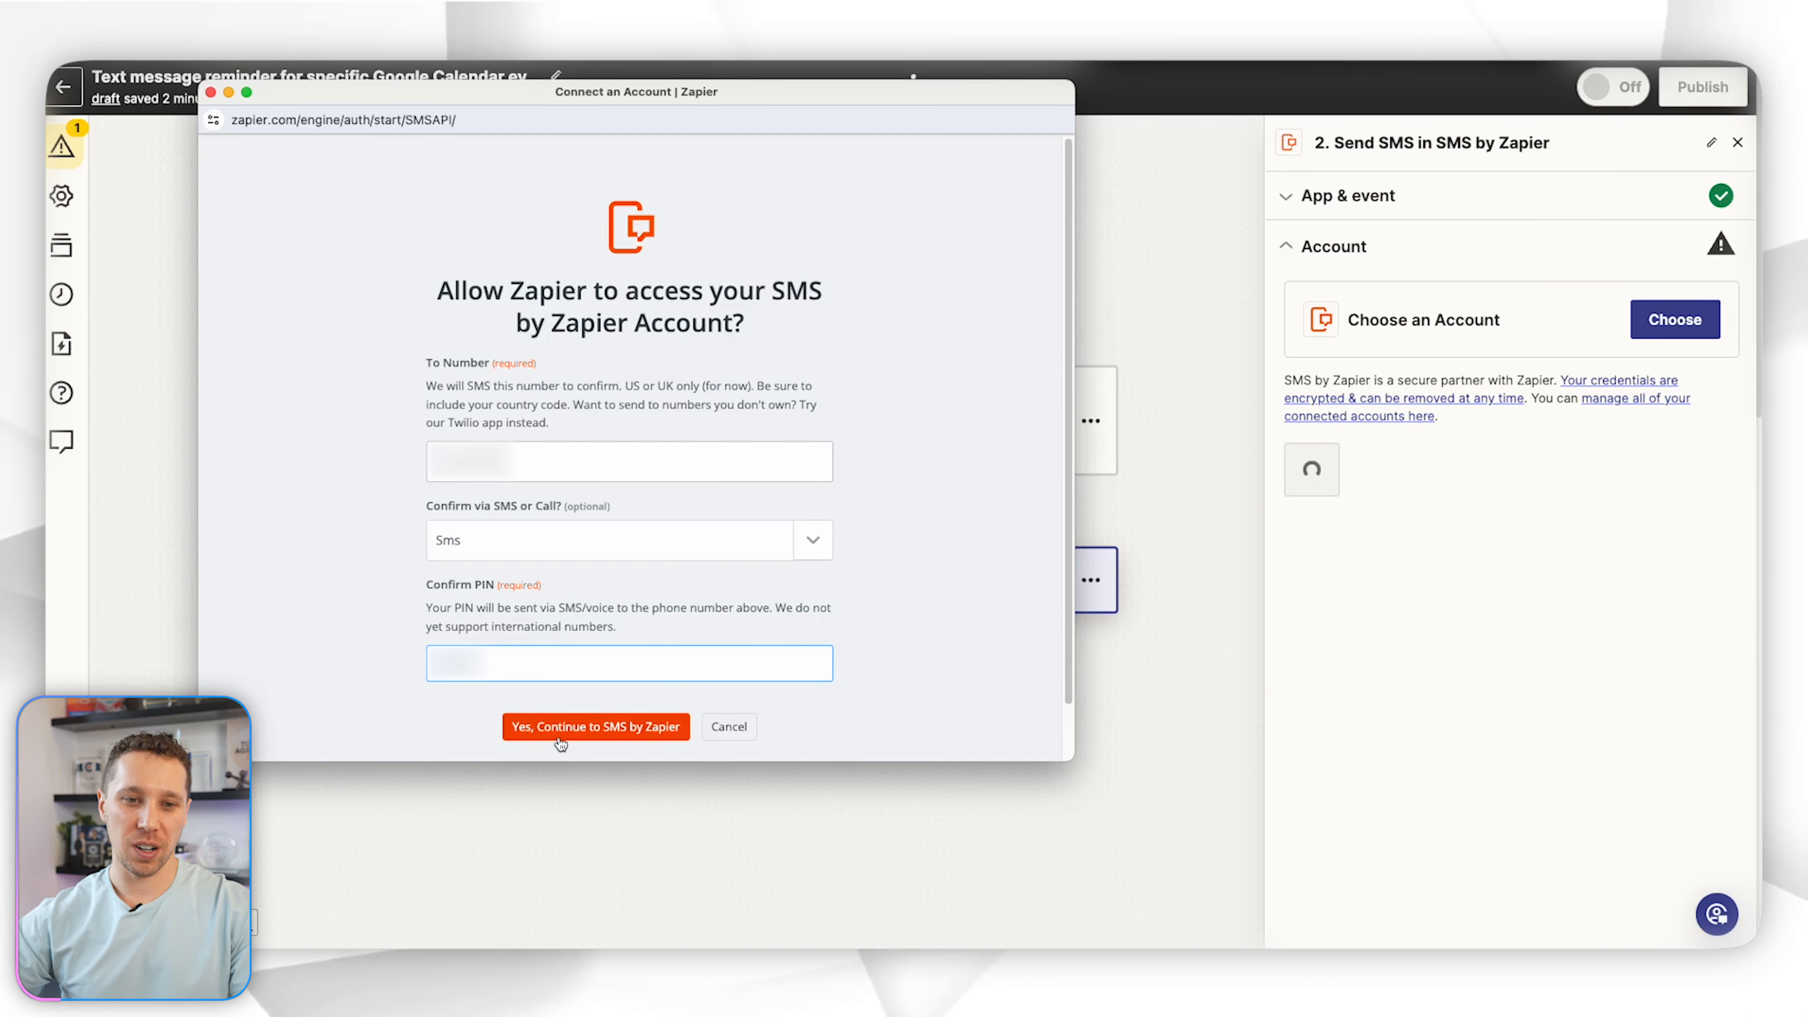
pyautogui.click(561, 739)
# Confirm the Send SMS event and account, and open the calendar data available for the message
pyautogui.click(1341, 201)
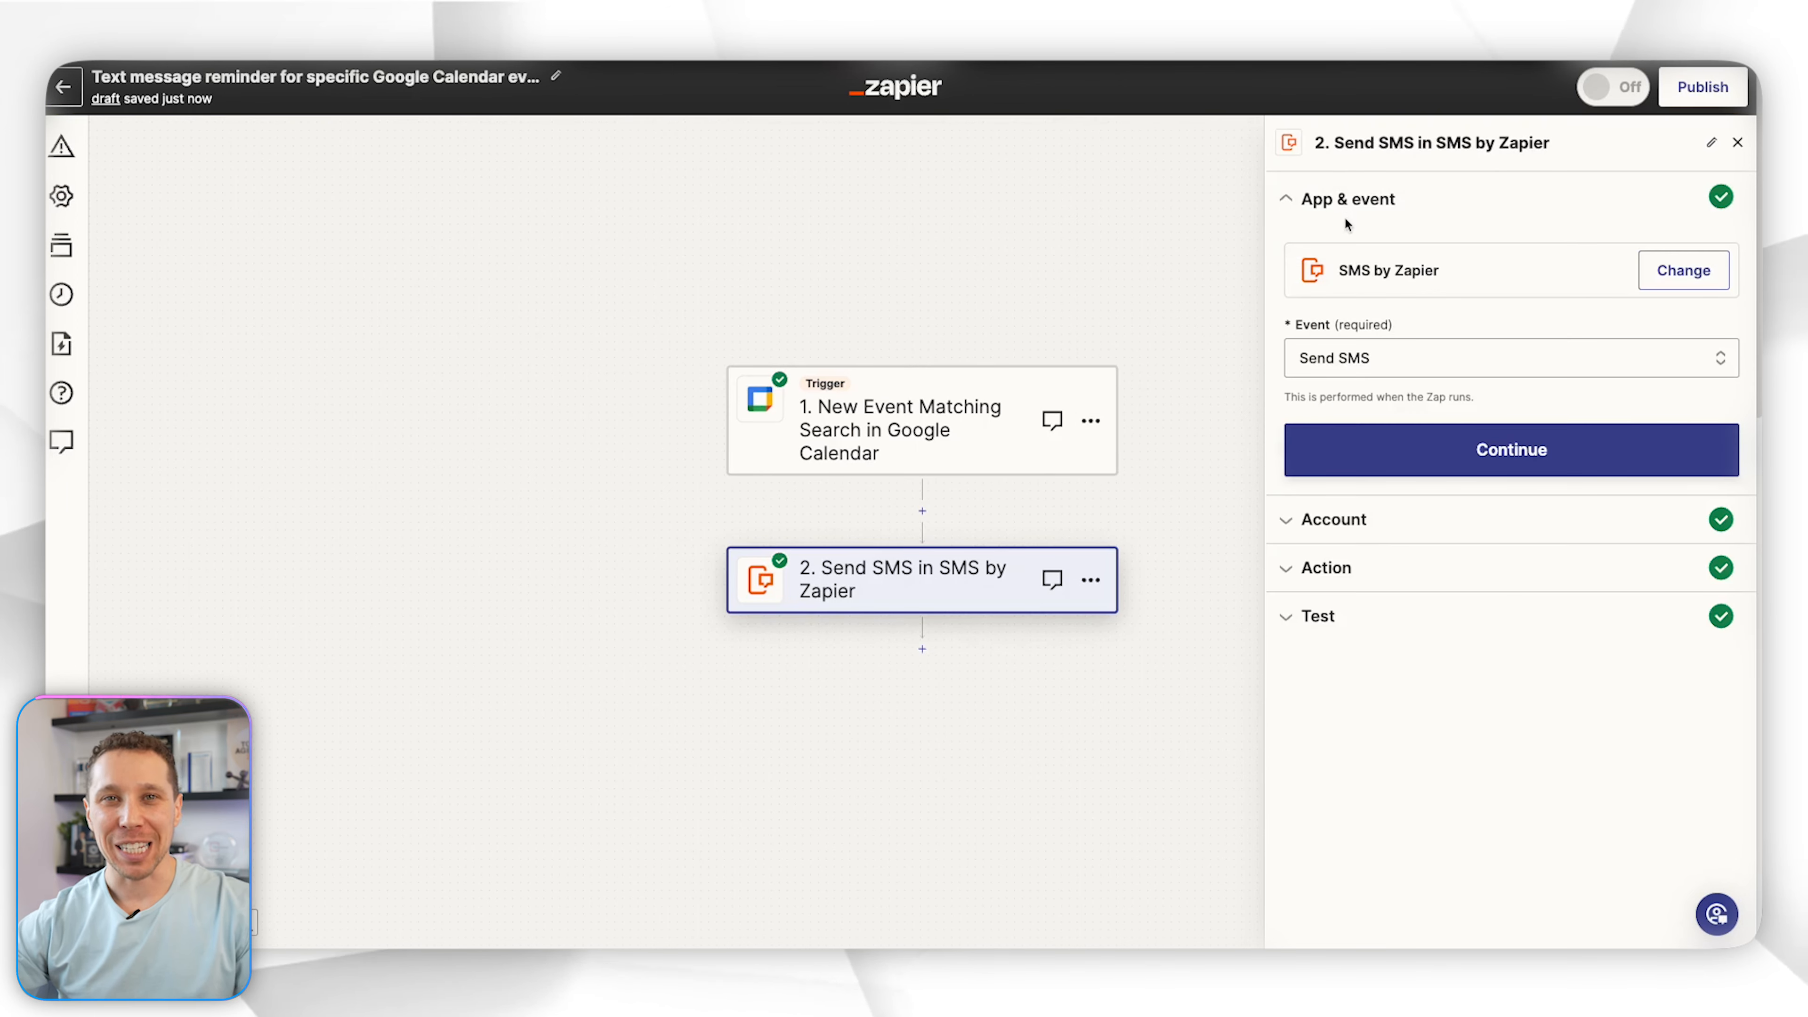
pyautogui.click(1388, 445)
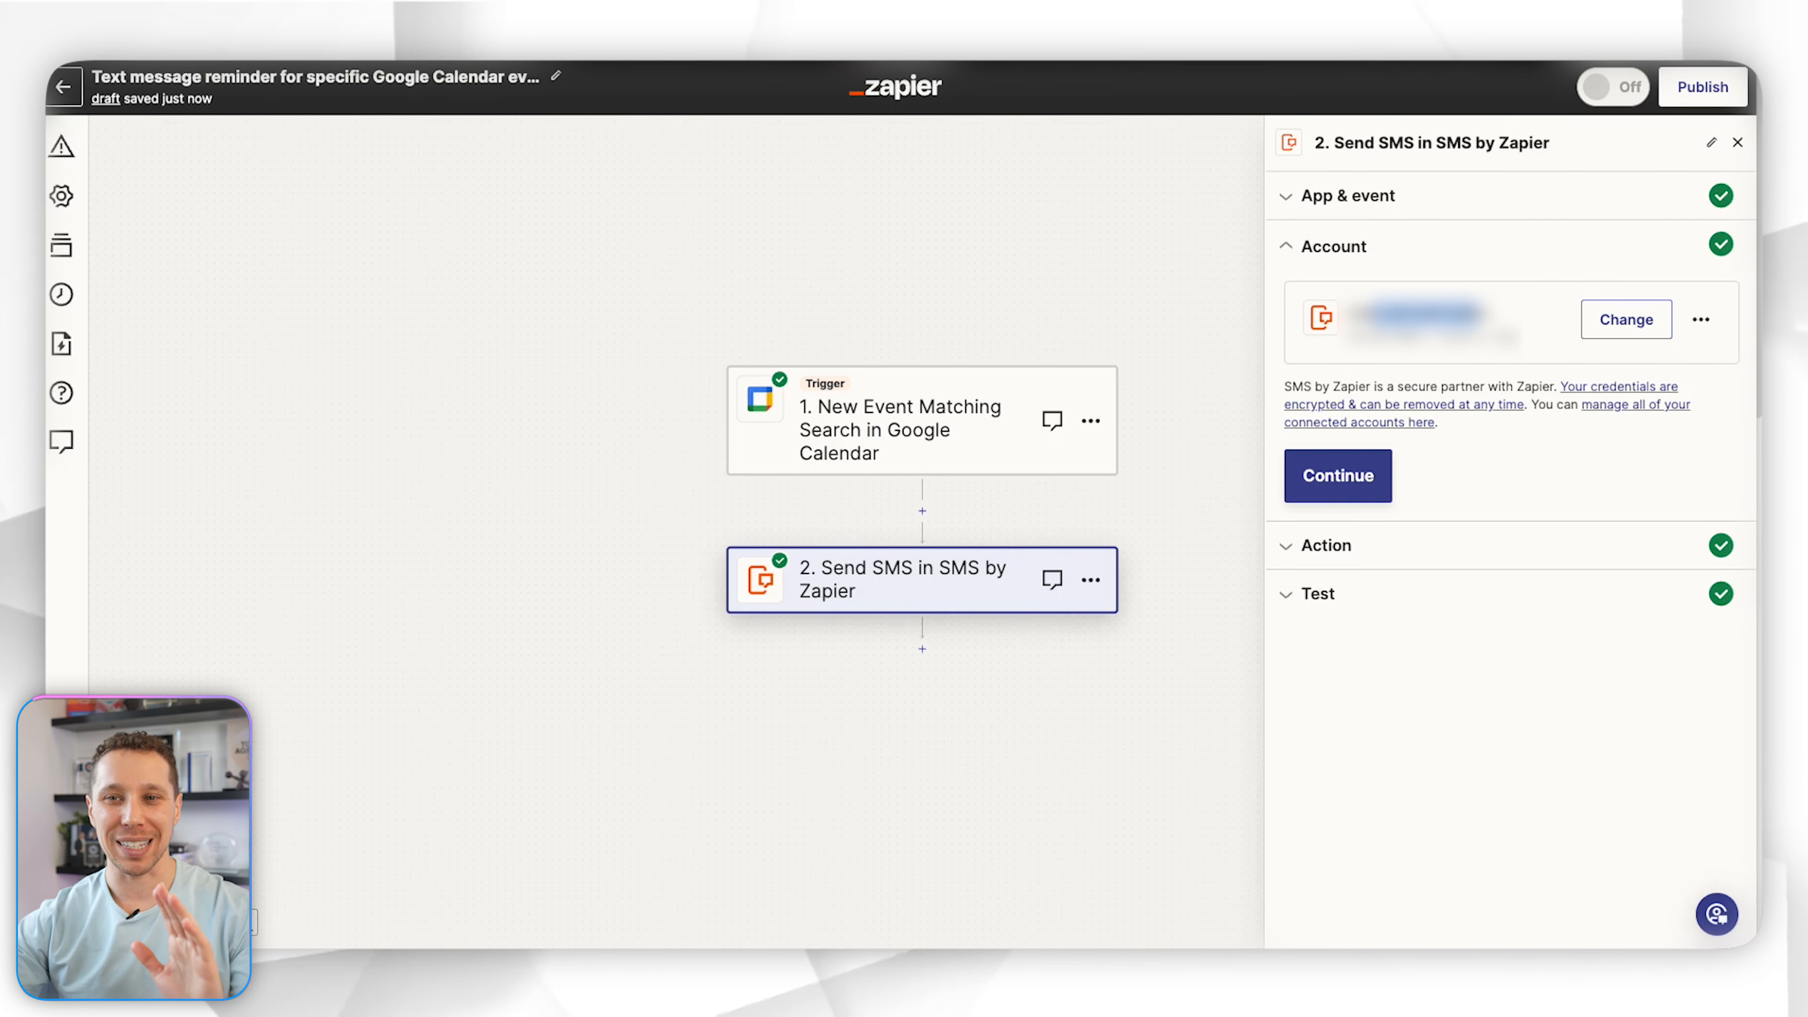
pyautogui.click(1339, 473)
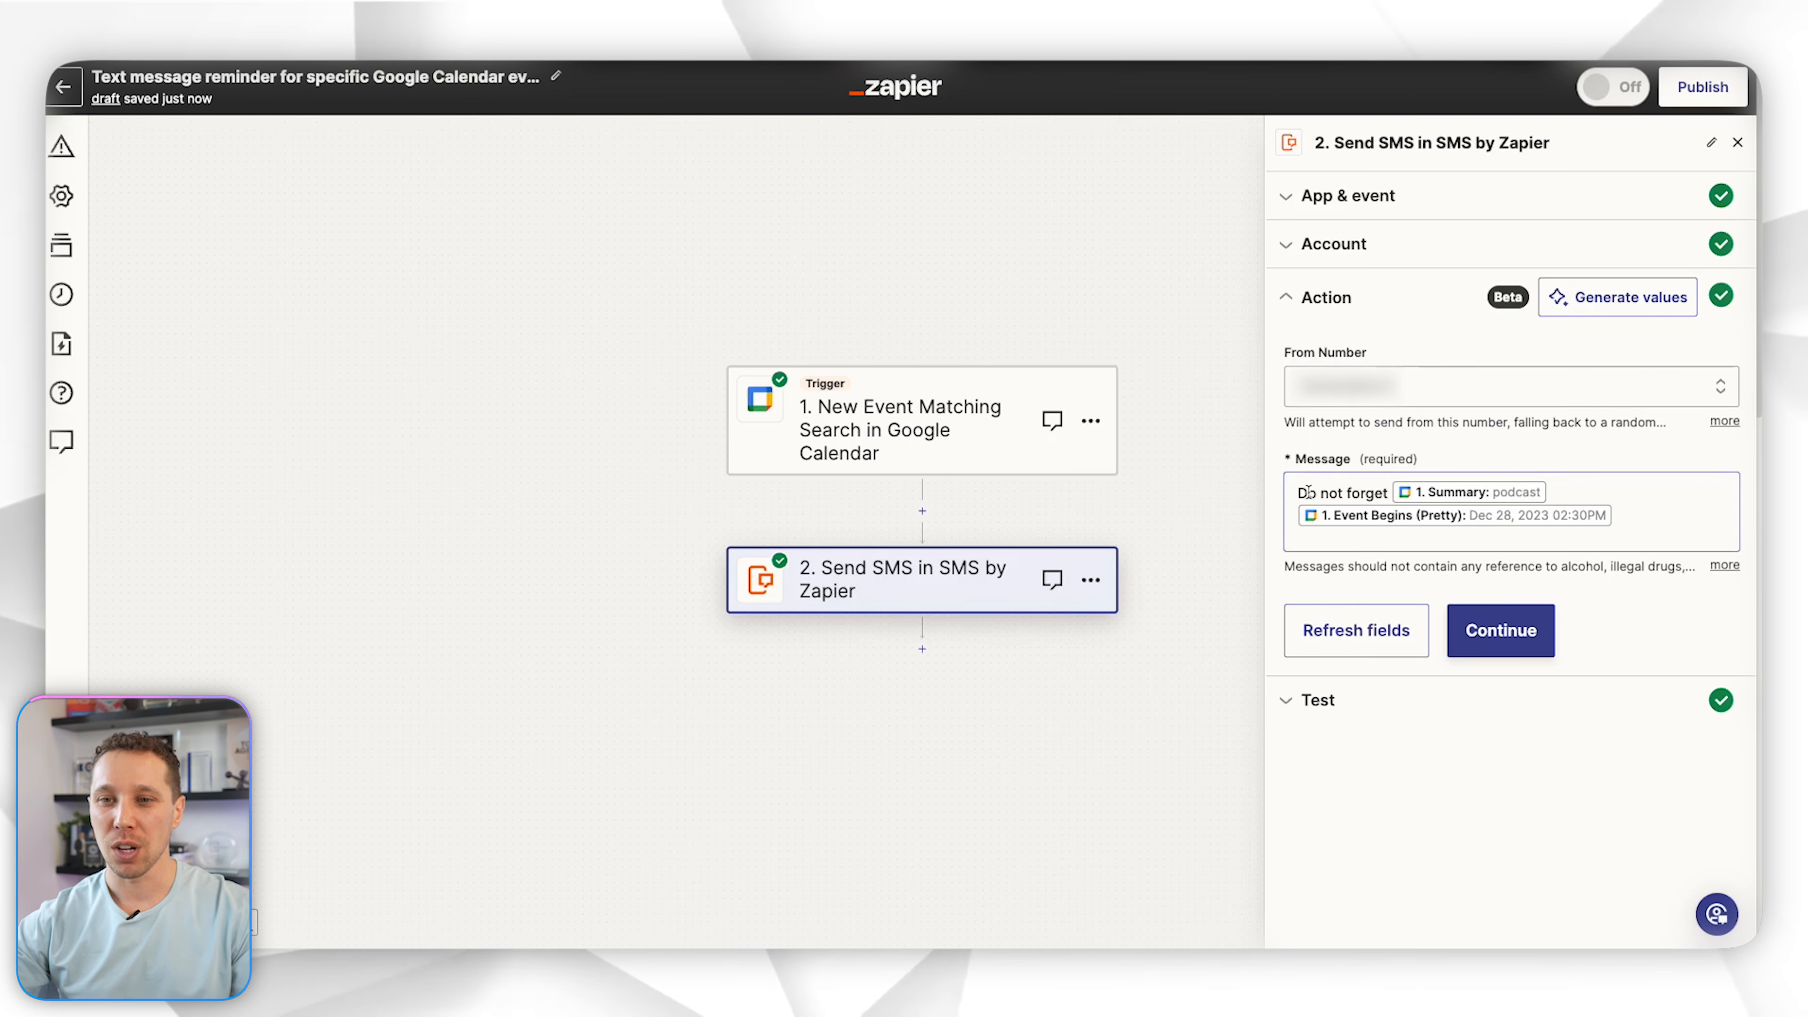
pyautogui.click(1630, 516)
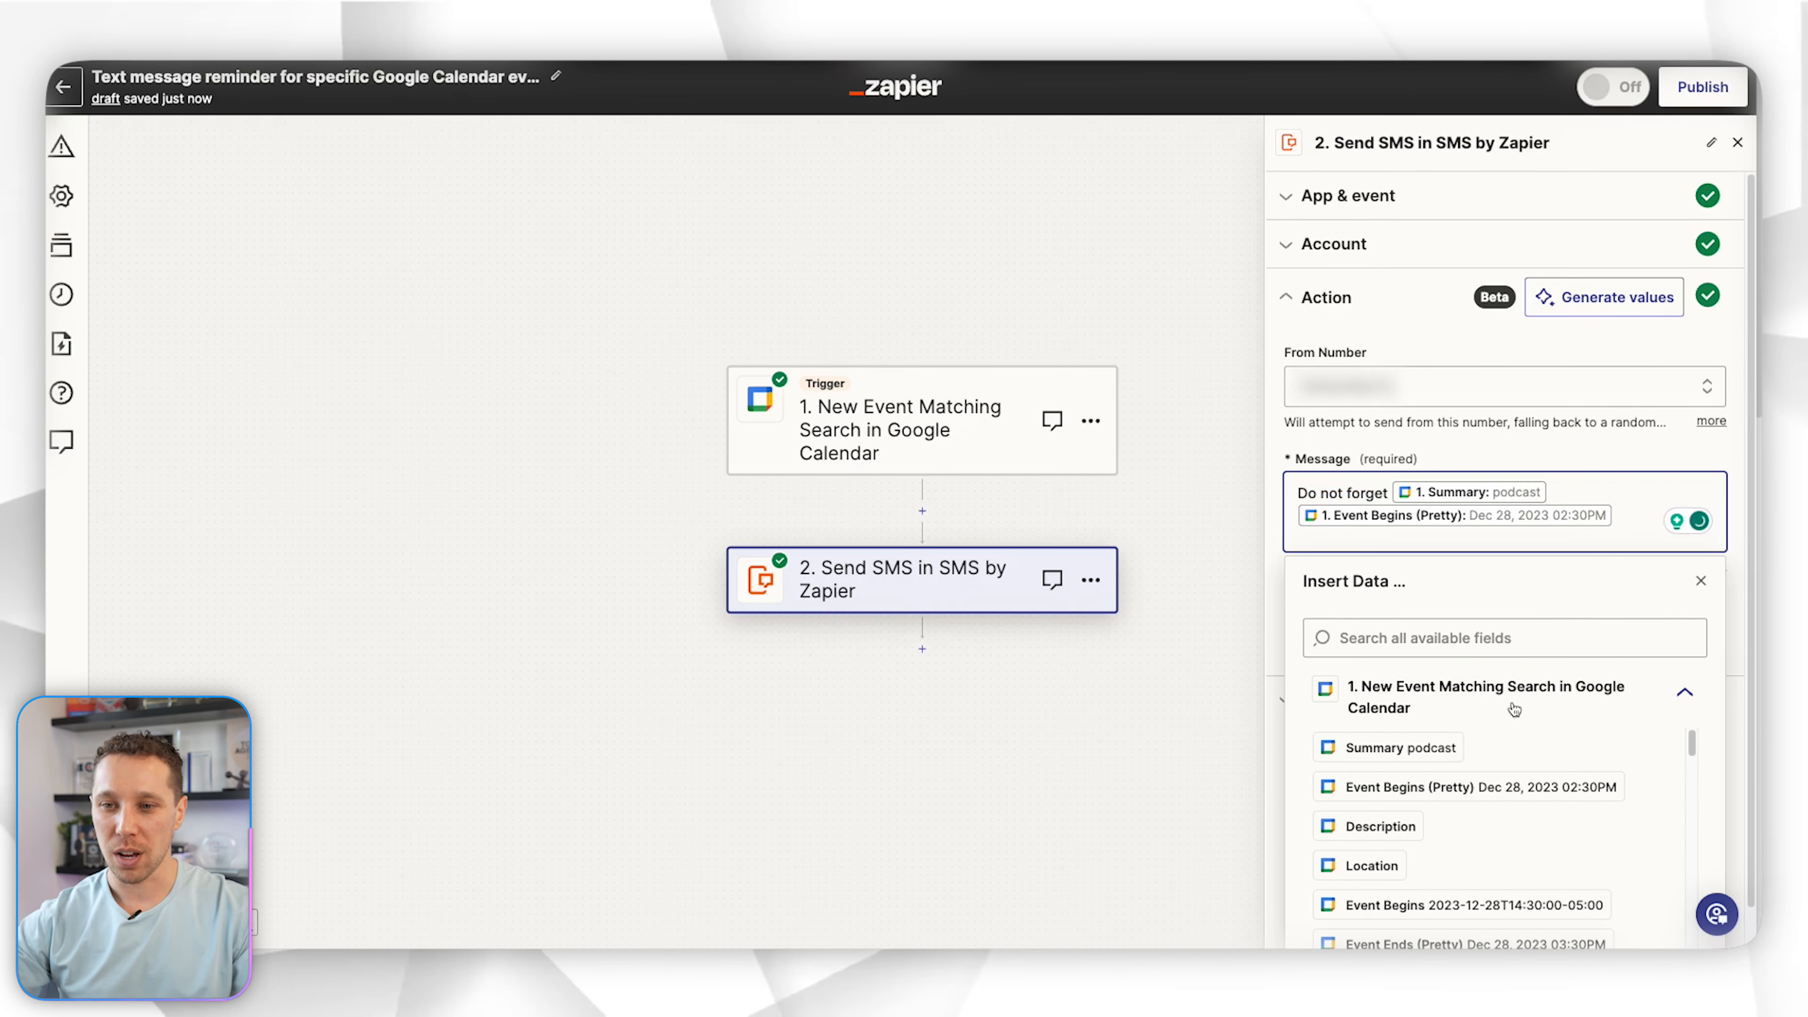
pyautogui.scroll(-1, 1495, 748)
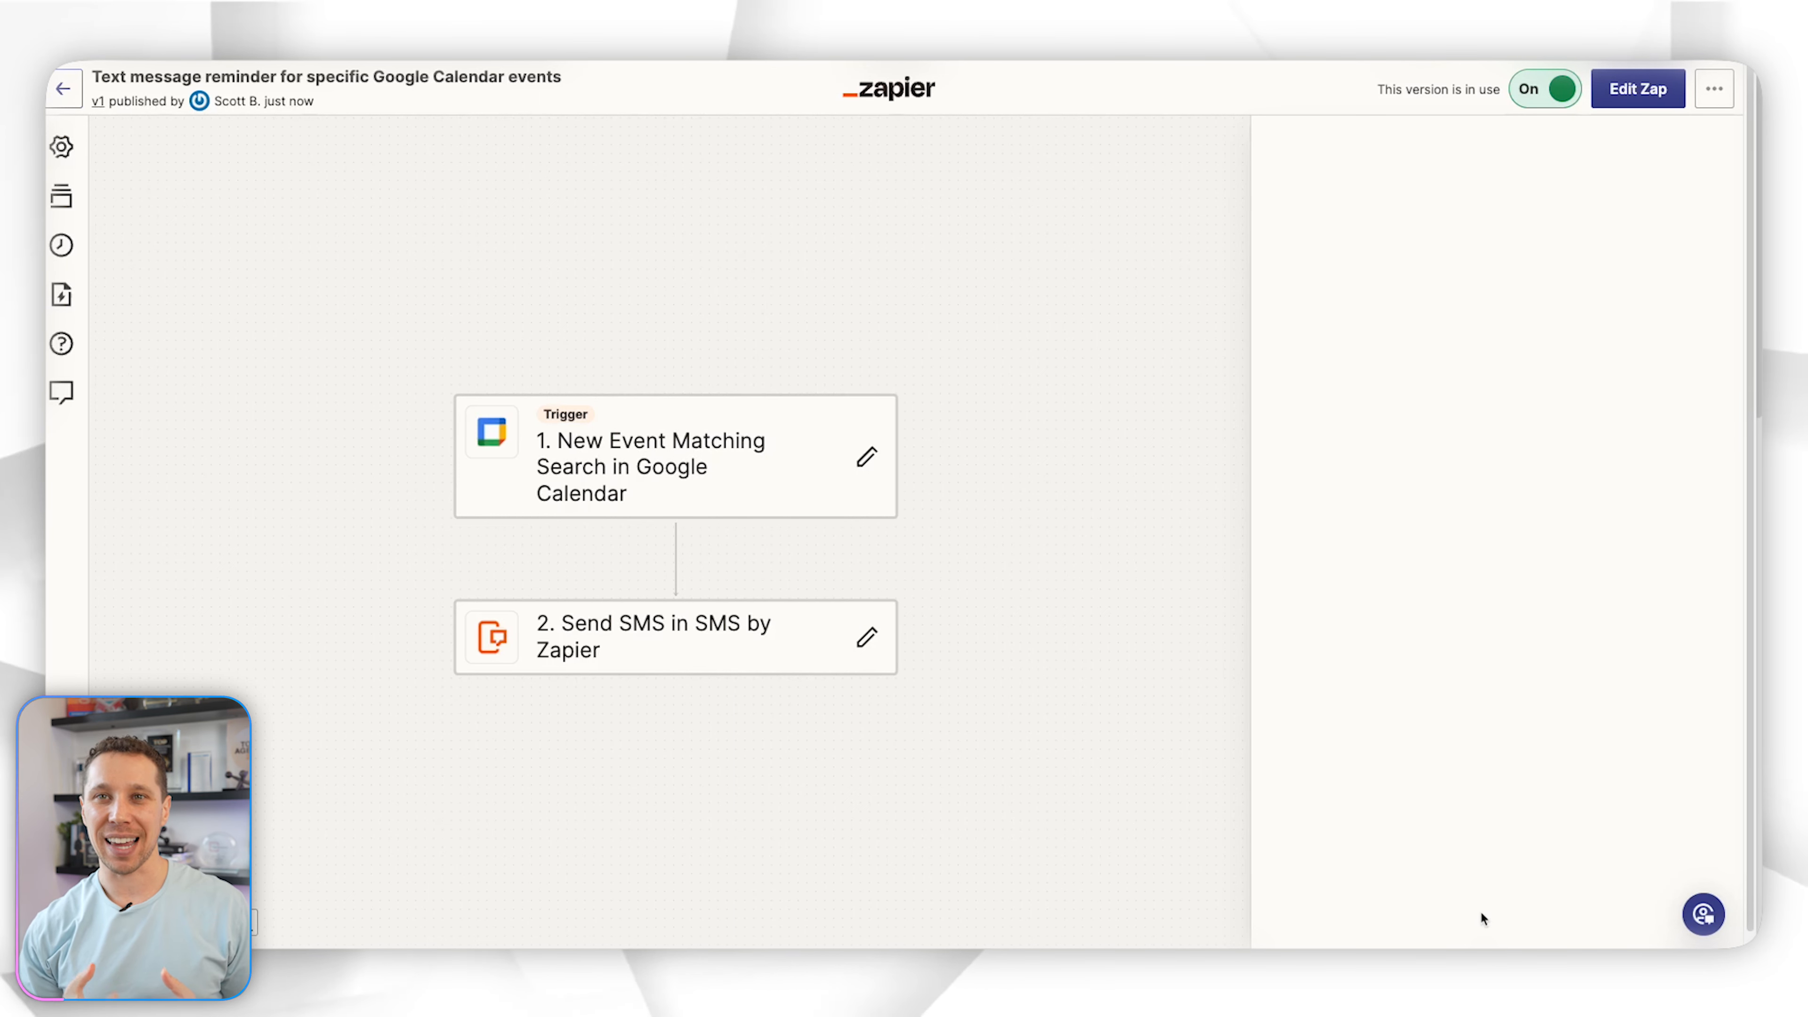
# Reopen the published Zap for editing, insert a Delay Until step after the trigger using Event Begins, and test it
pyautogui.click(1623, 93)
pyautogui.click(918, 513)
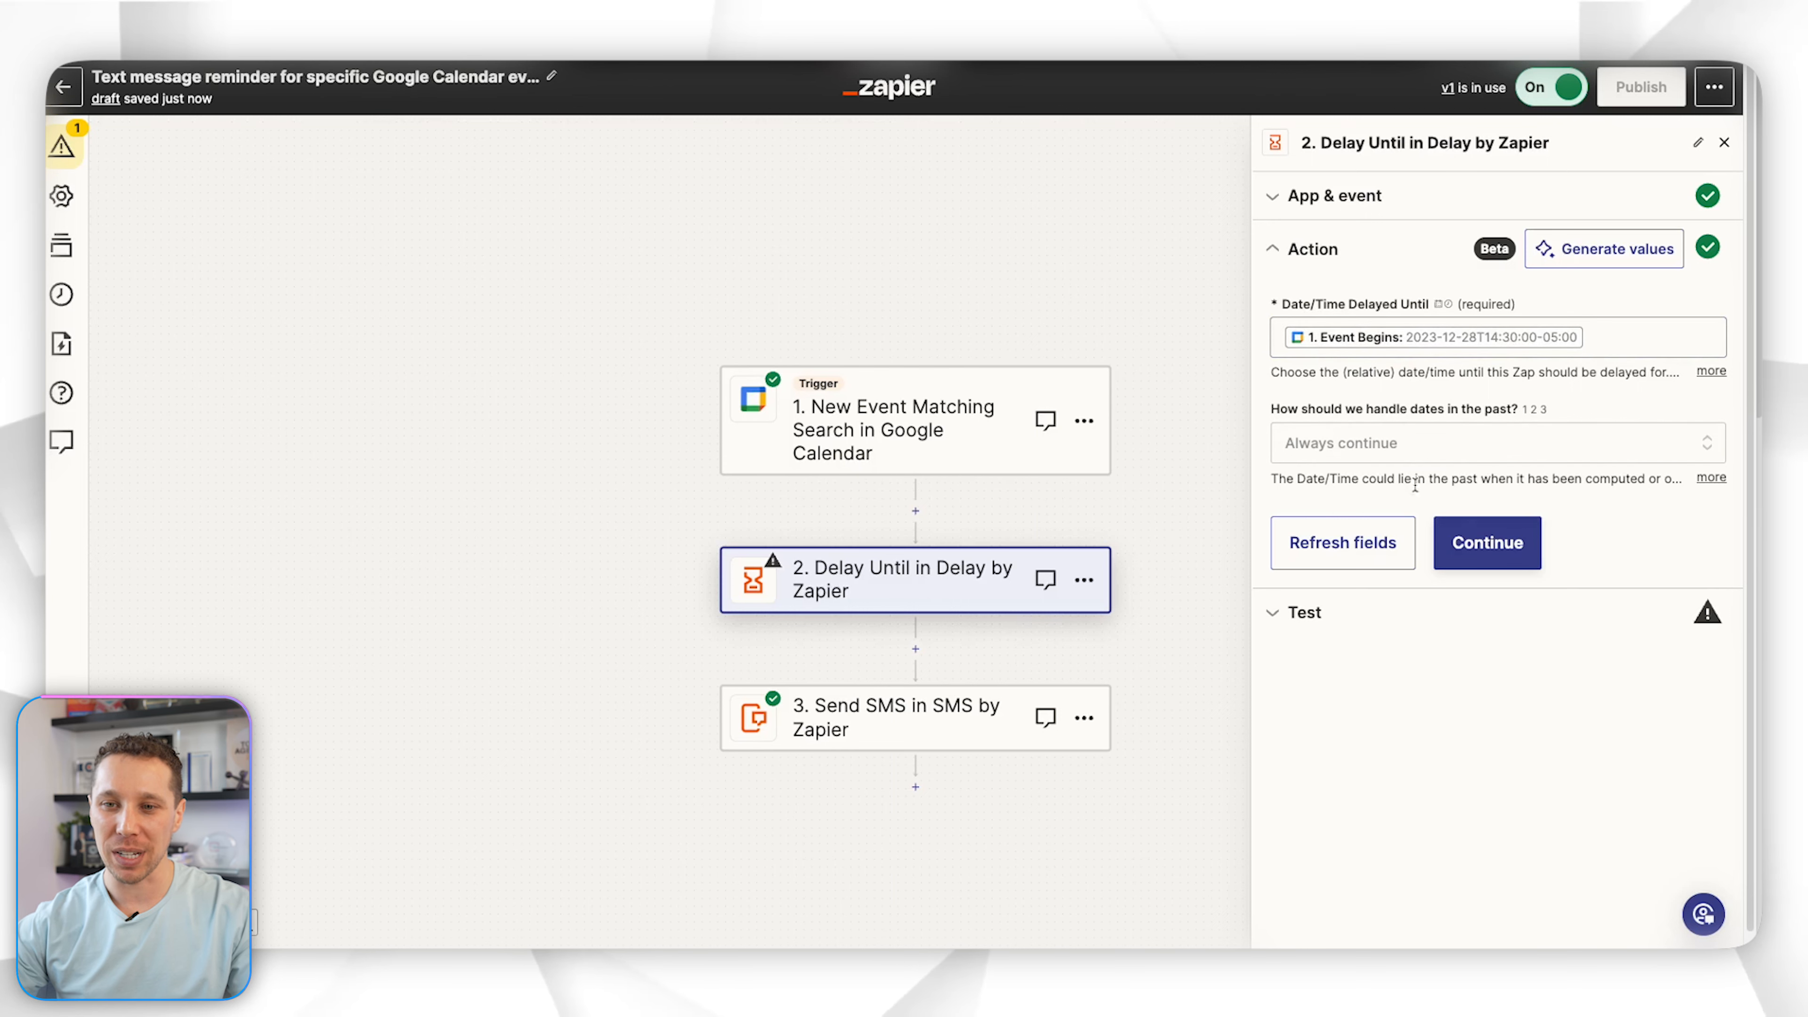
pyautogui.click(1487, 546)
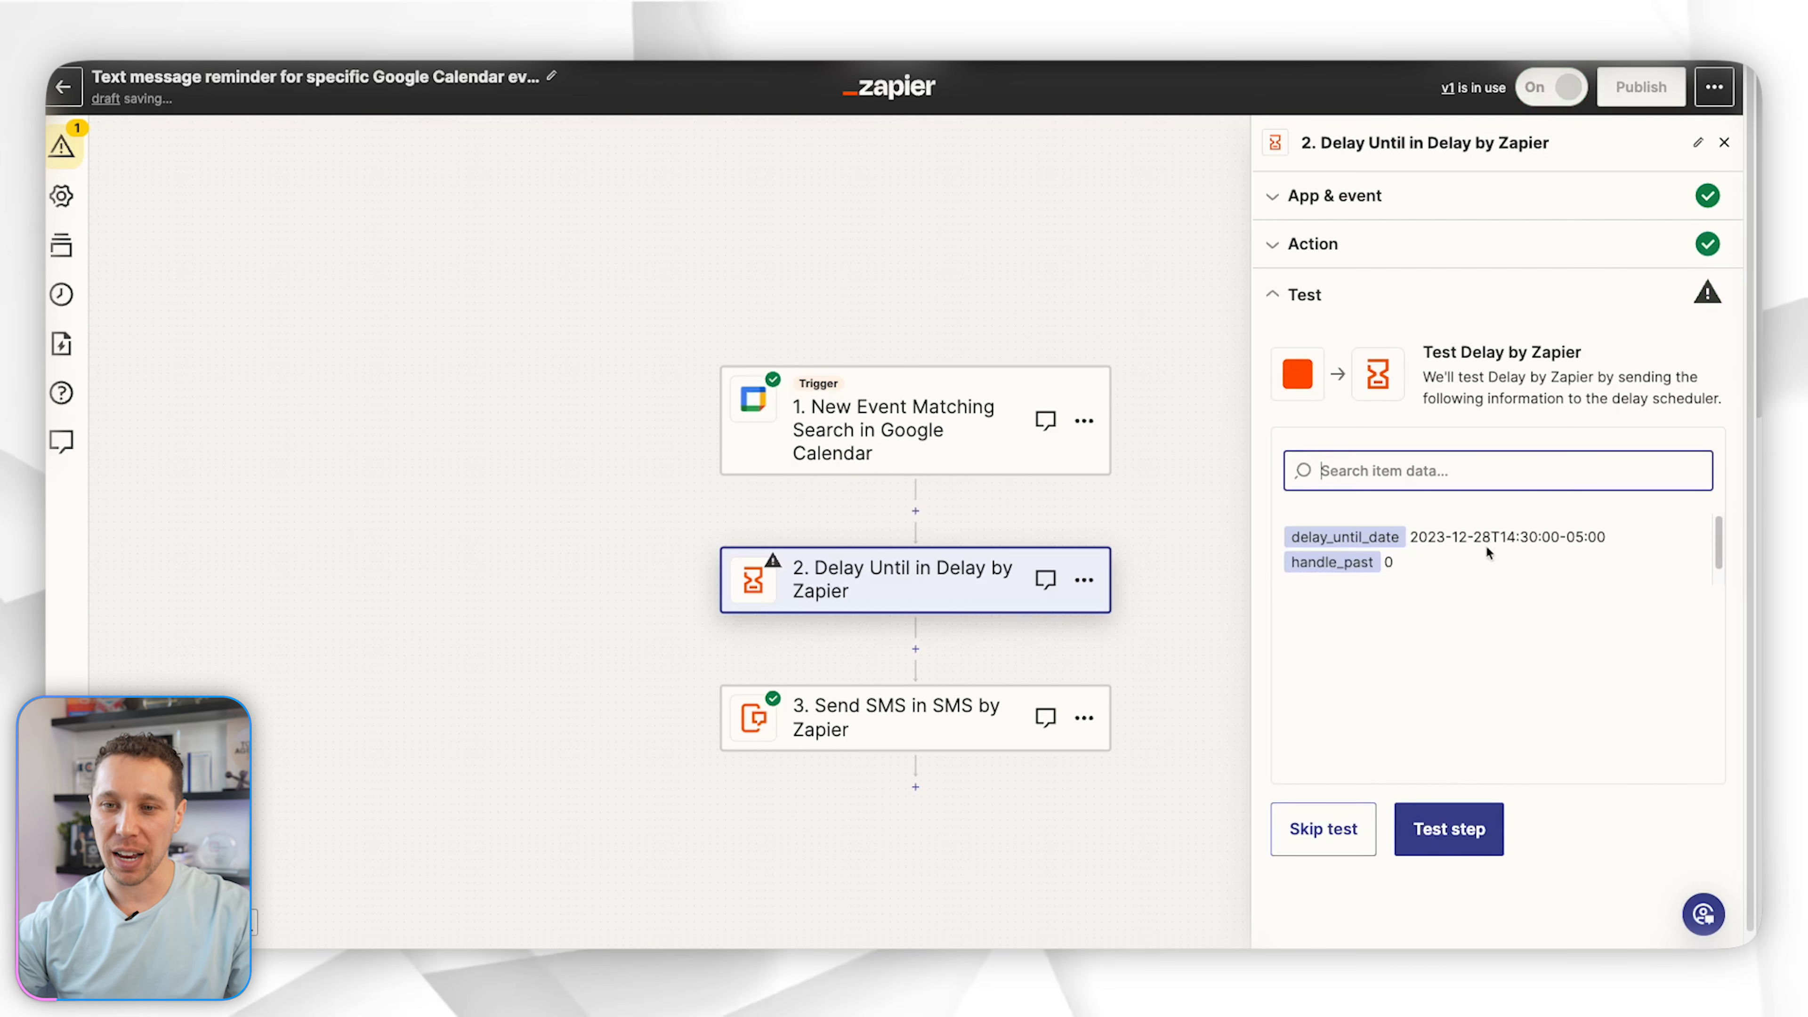
pyautogui.click(1429, 835)
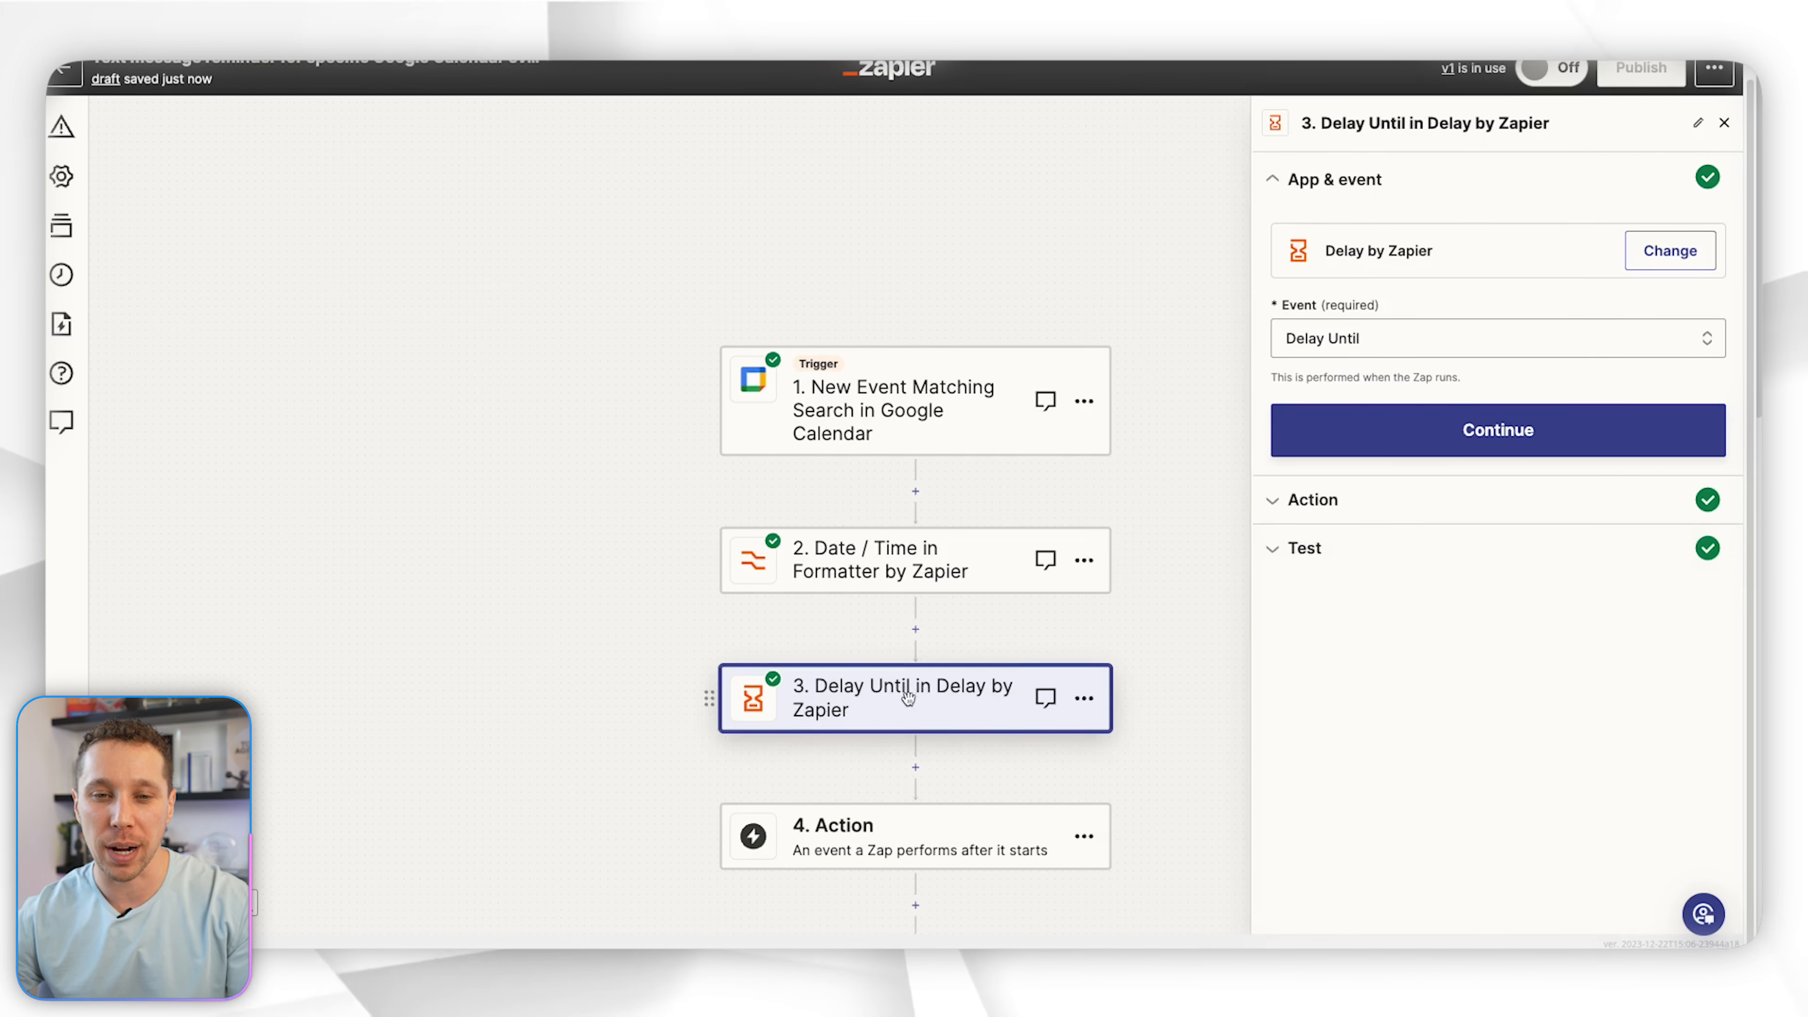
# Open the Date / Time in Formatter by Zapier step located before the delay
pyautogui.scroll(-1, 900, 705)
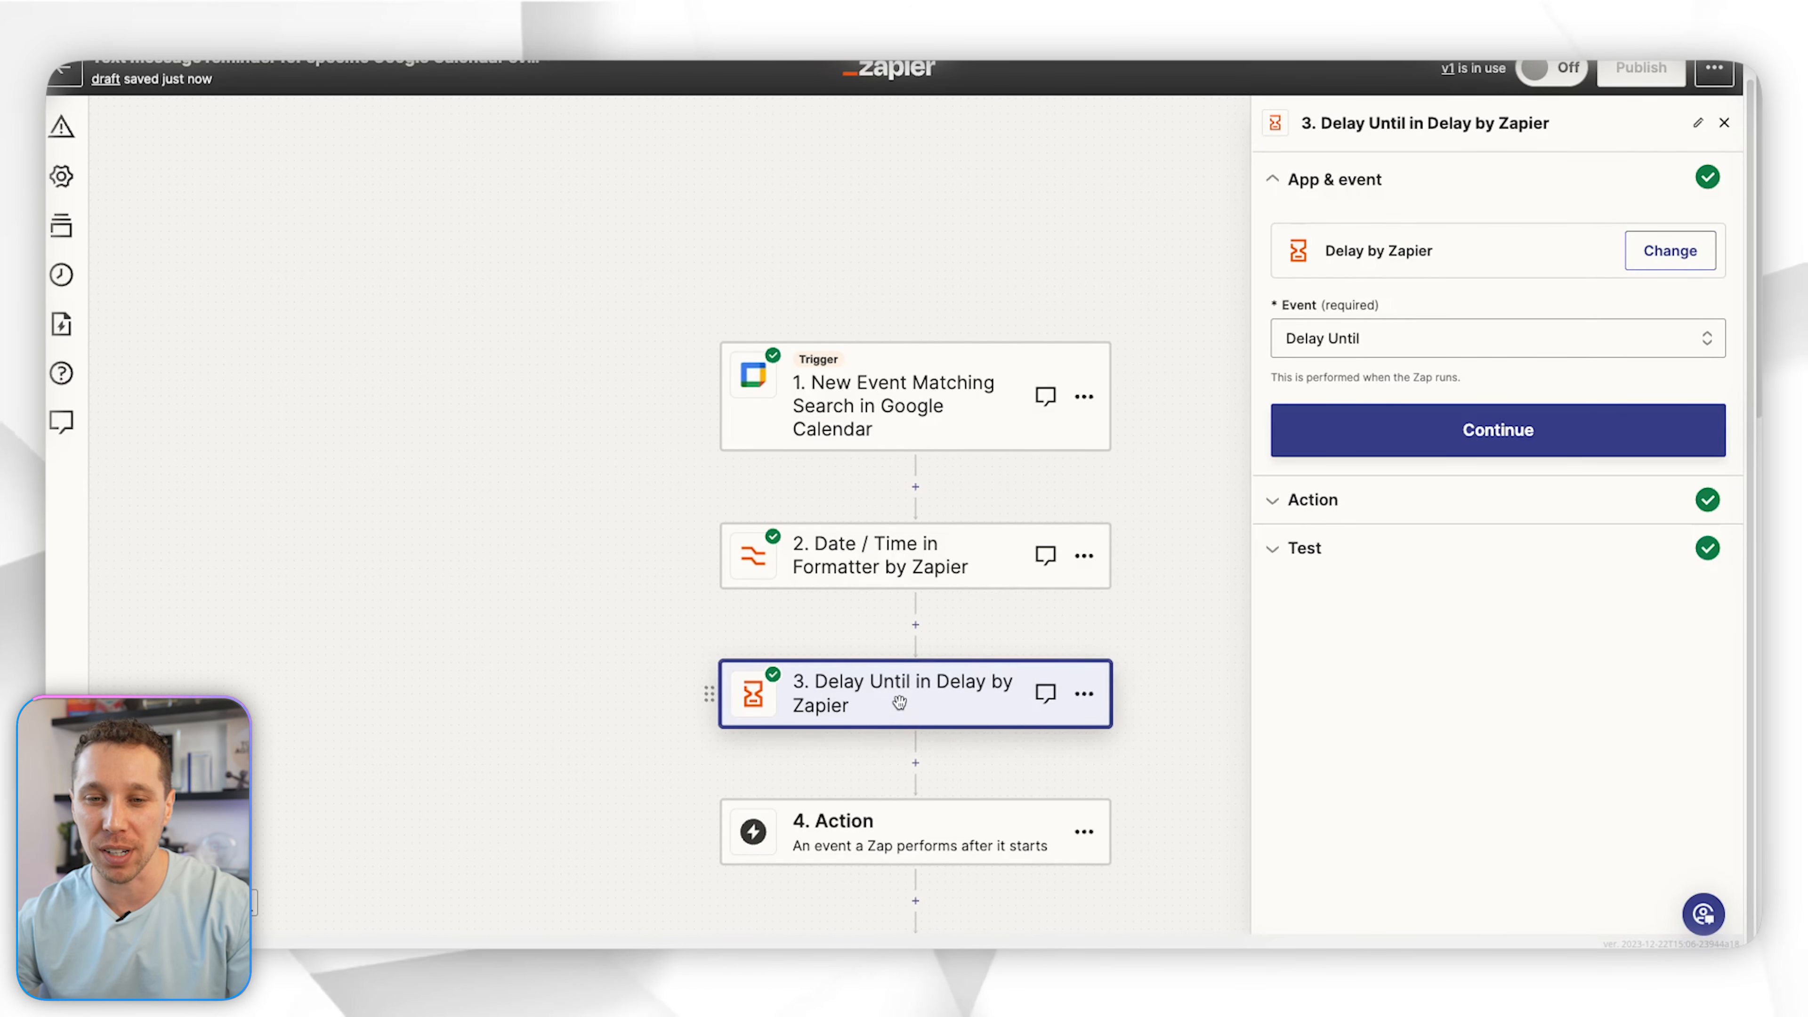
pyautogui.click(925, 576)
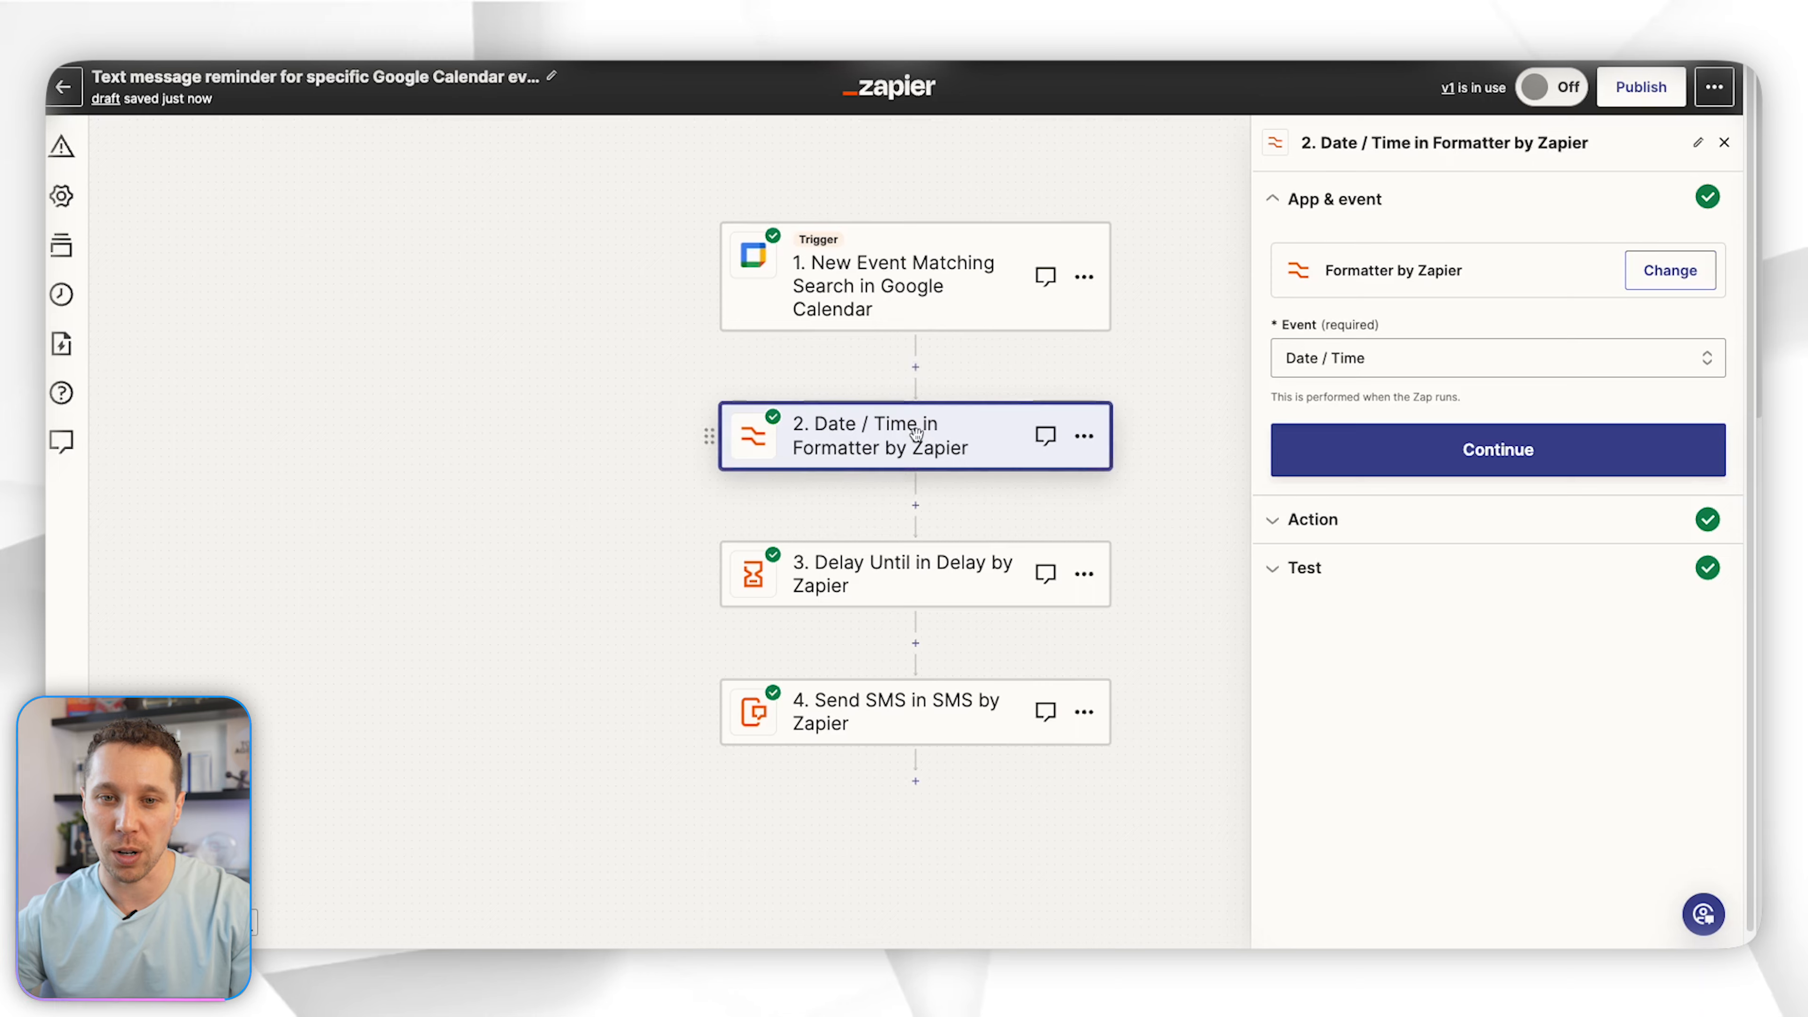
pyautogui.click(915, 366)
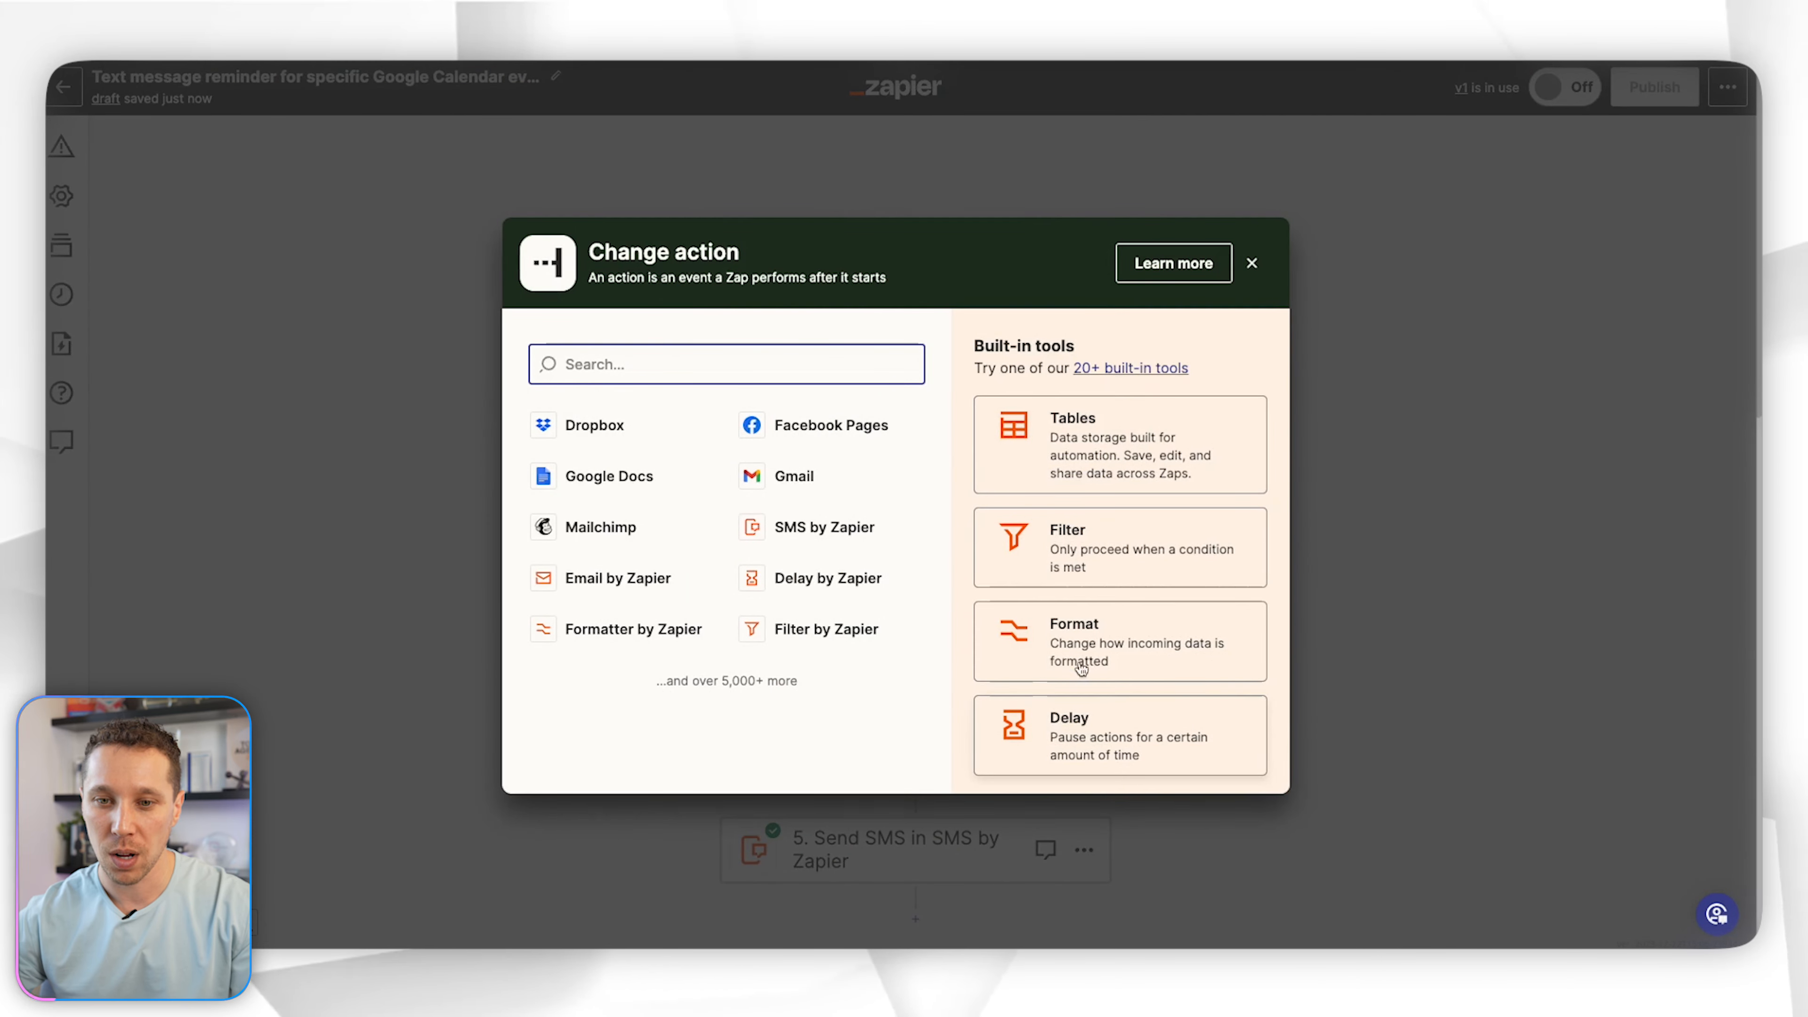
pyautogui.click(1250, 261)
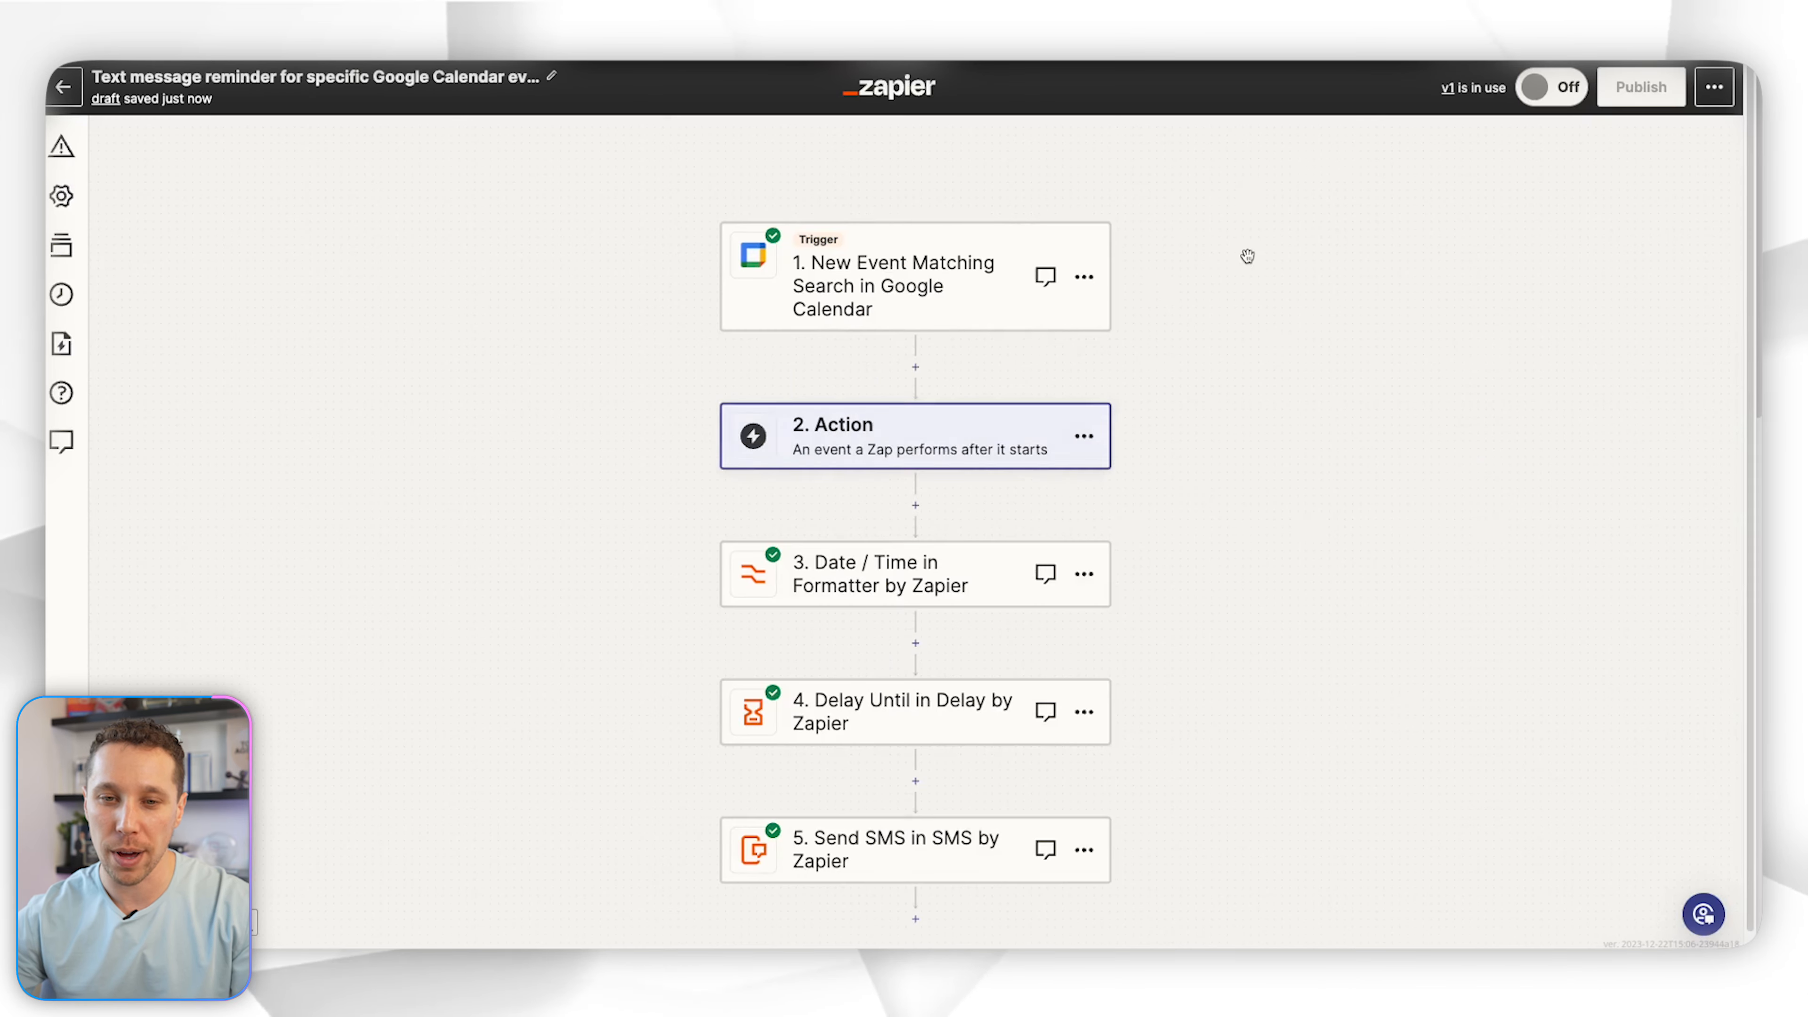
pyautogui.click(1083, 436)
pyautogui.click(1173, 561)
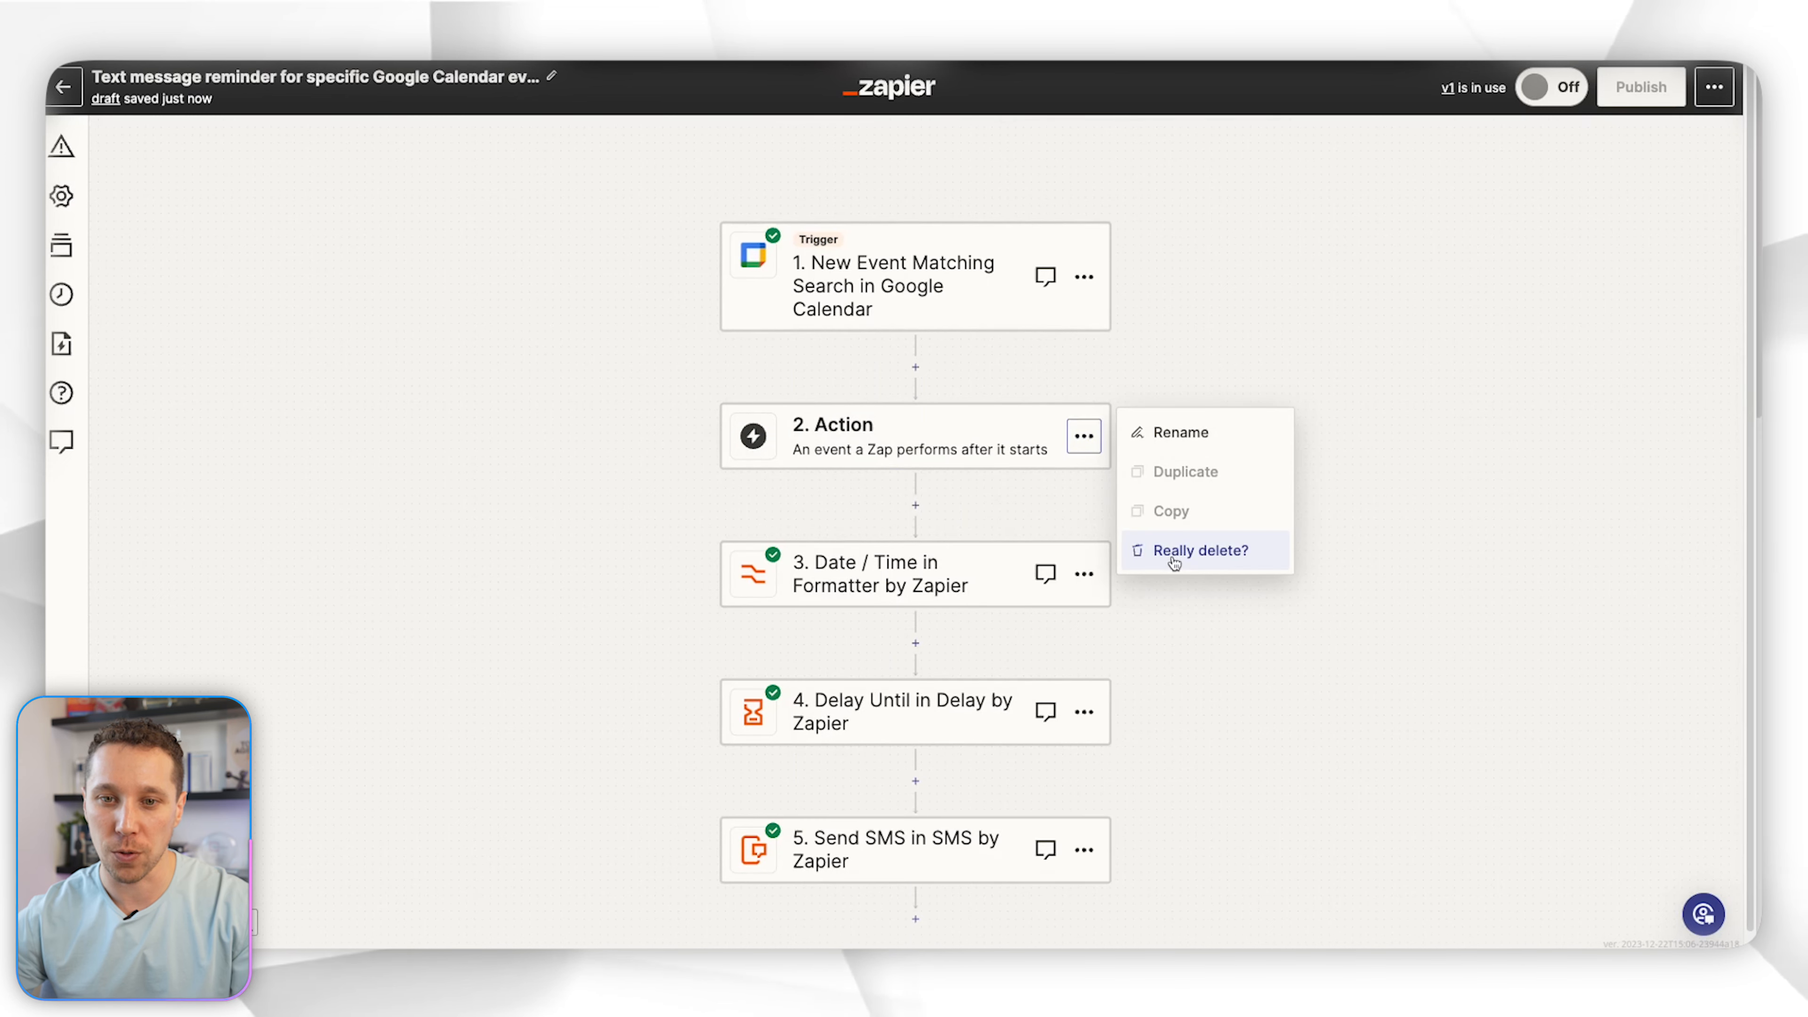
pyautogui.click(1174, 558)
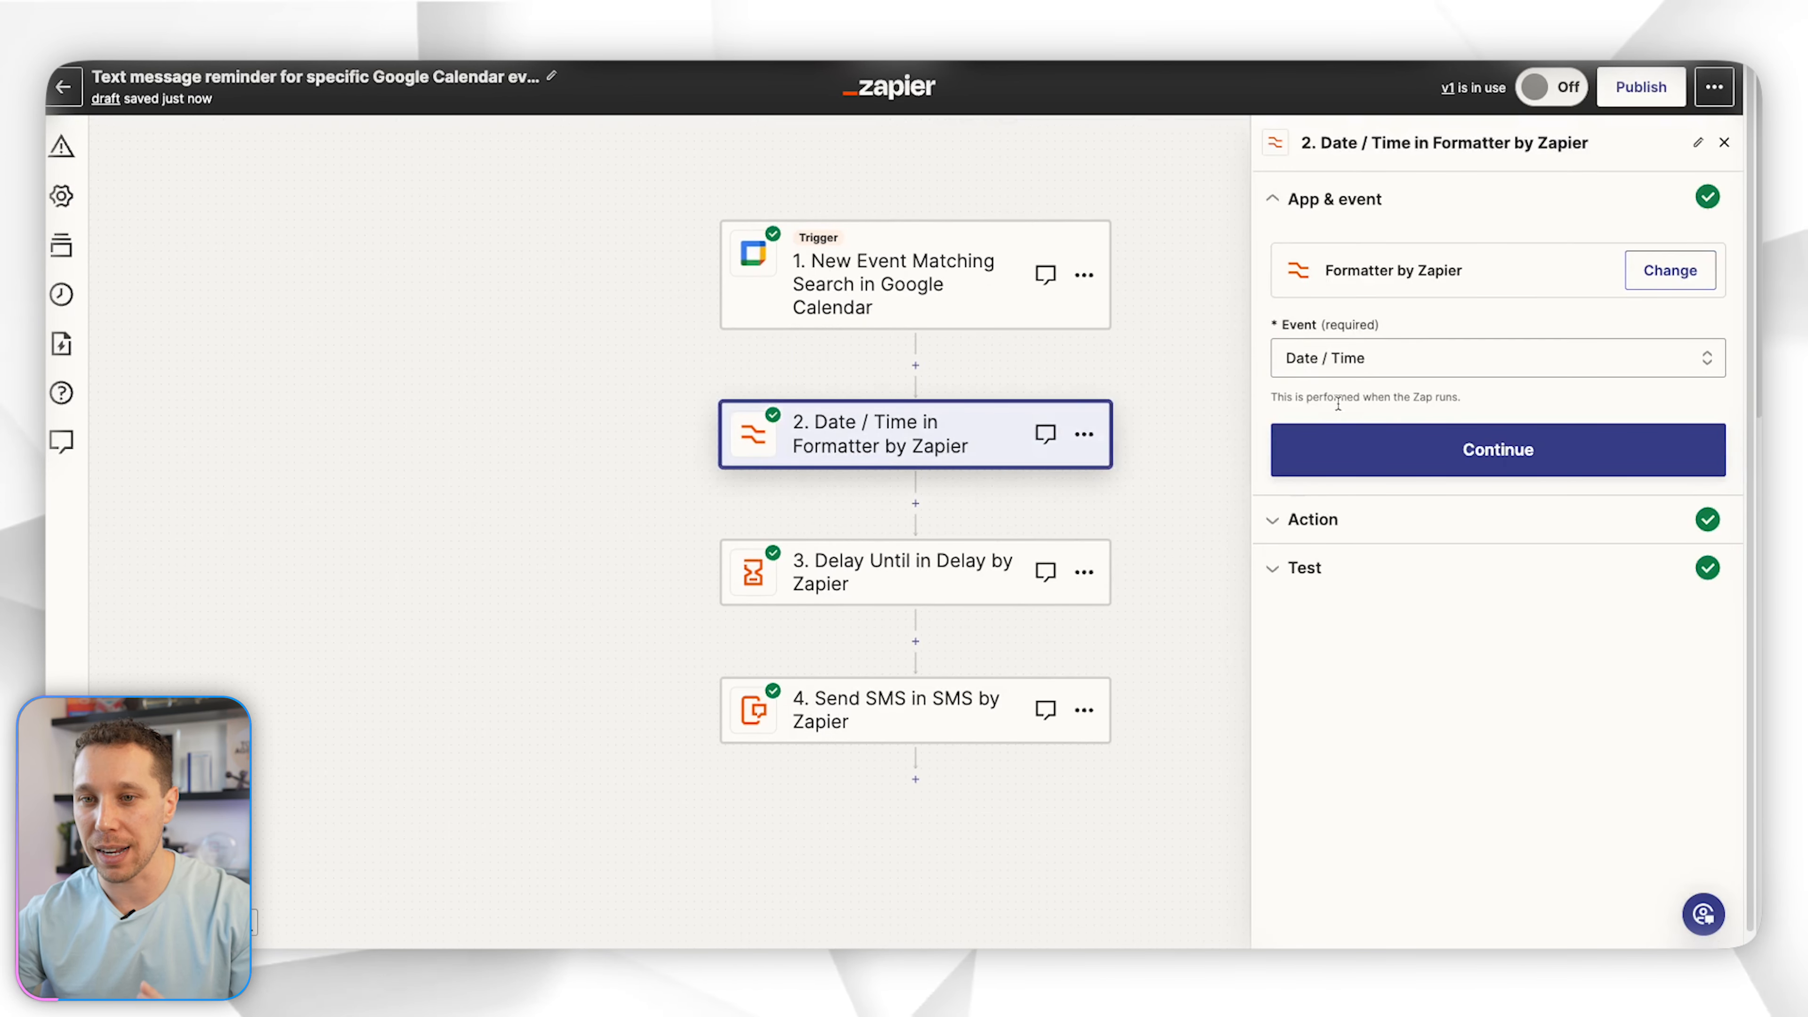
# Examine the Date / Time Formatter's Add/Subtract Time settings, including its time expression and the full help examples for it
pyautogui.click(1354, 449)
pyautogui.scroll(-2, 1352, 442)
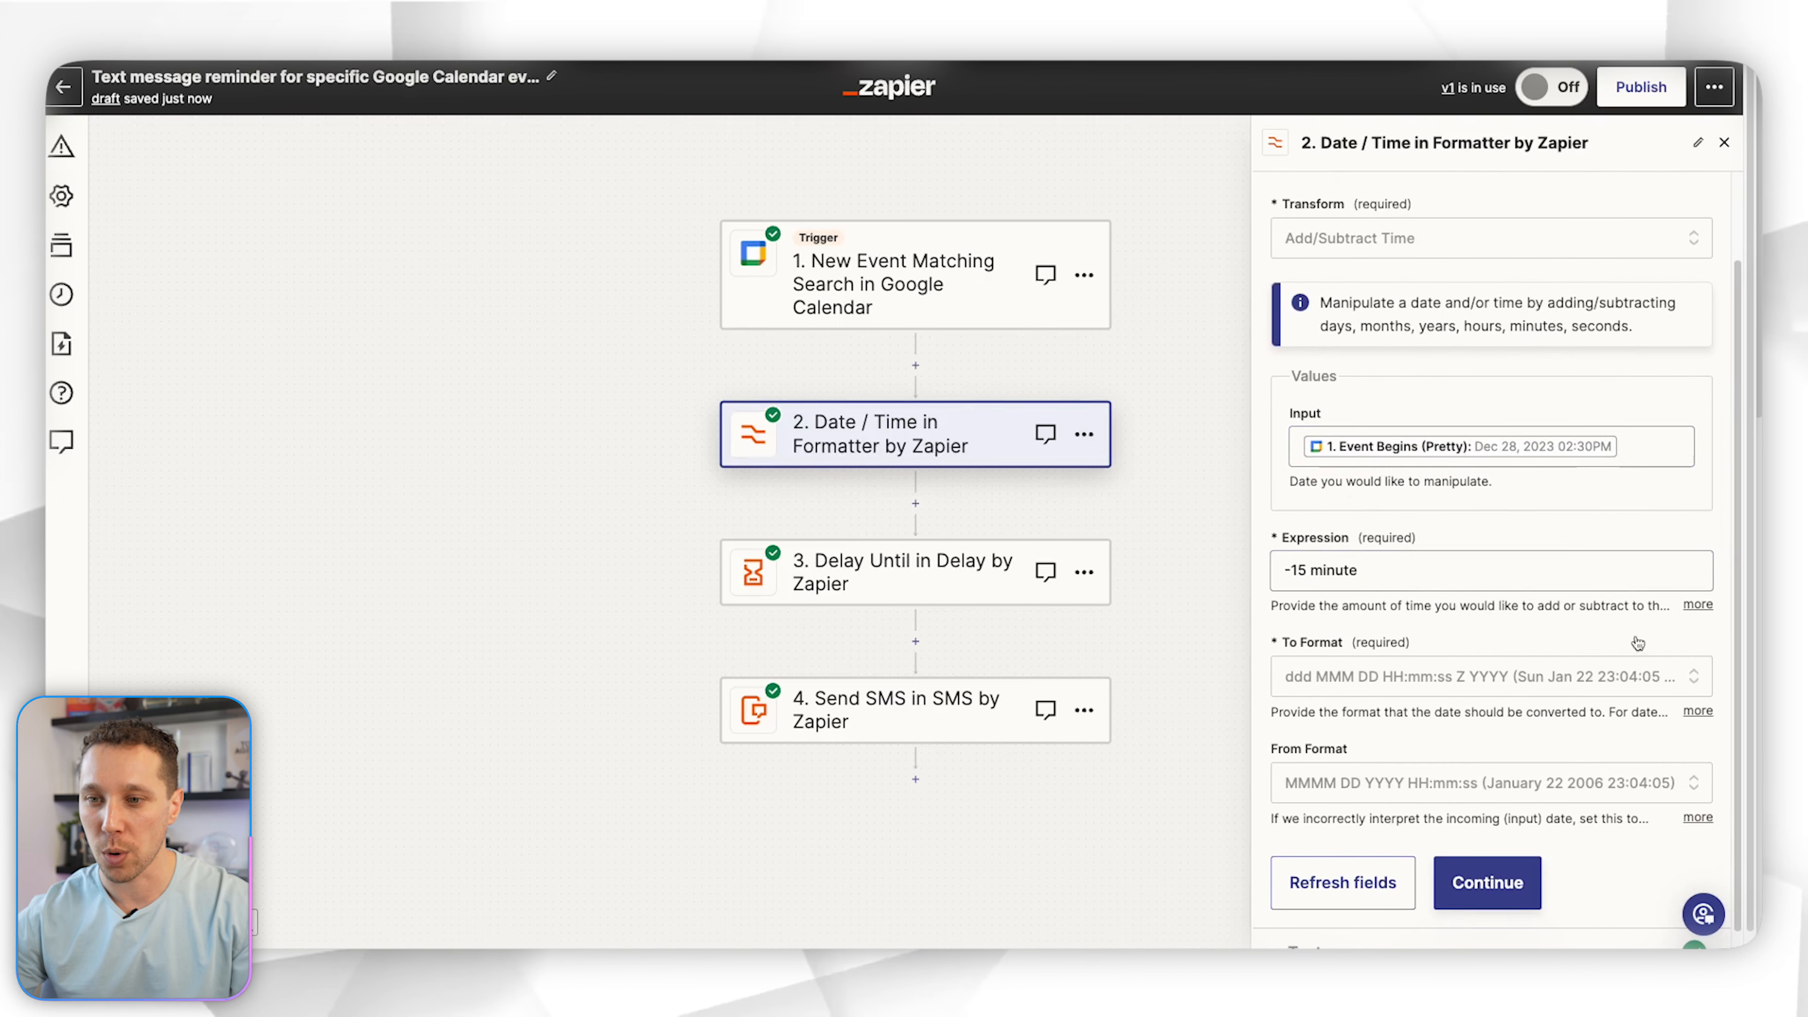
pyautogui.click(1698, 605)
pyautogui.moveTo(1567, 646); pyautogui.dragTo(1552, 626)
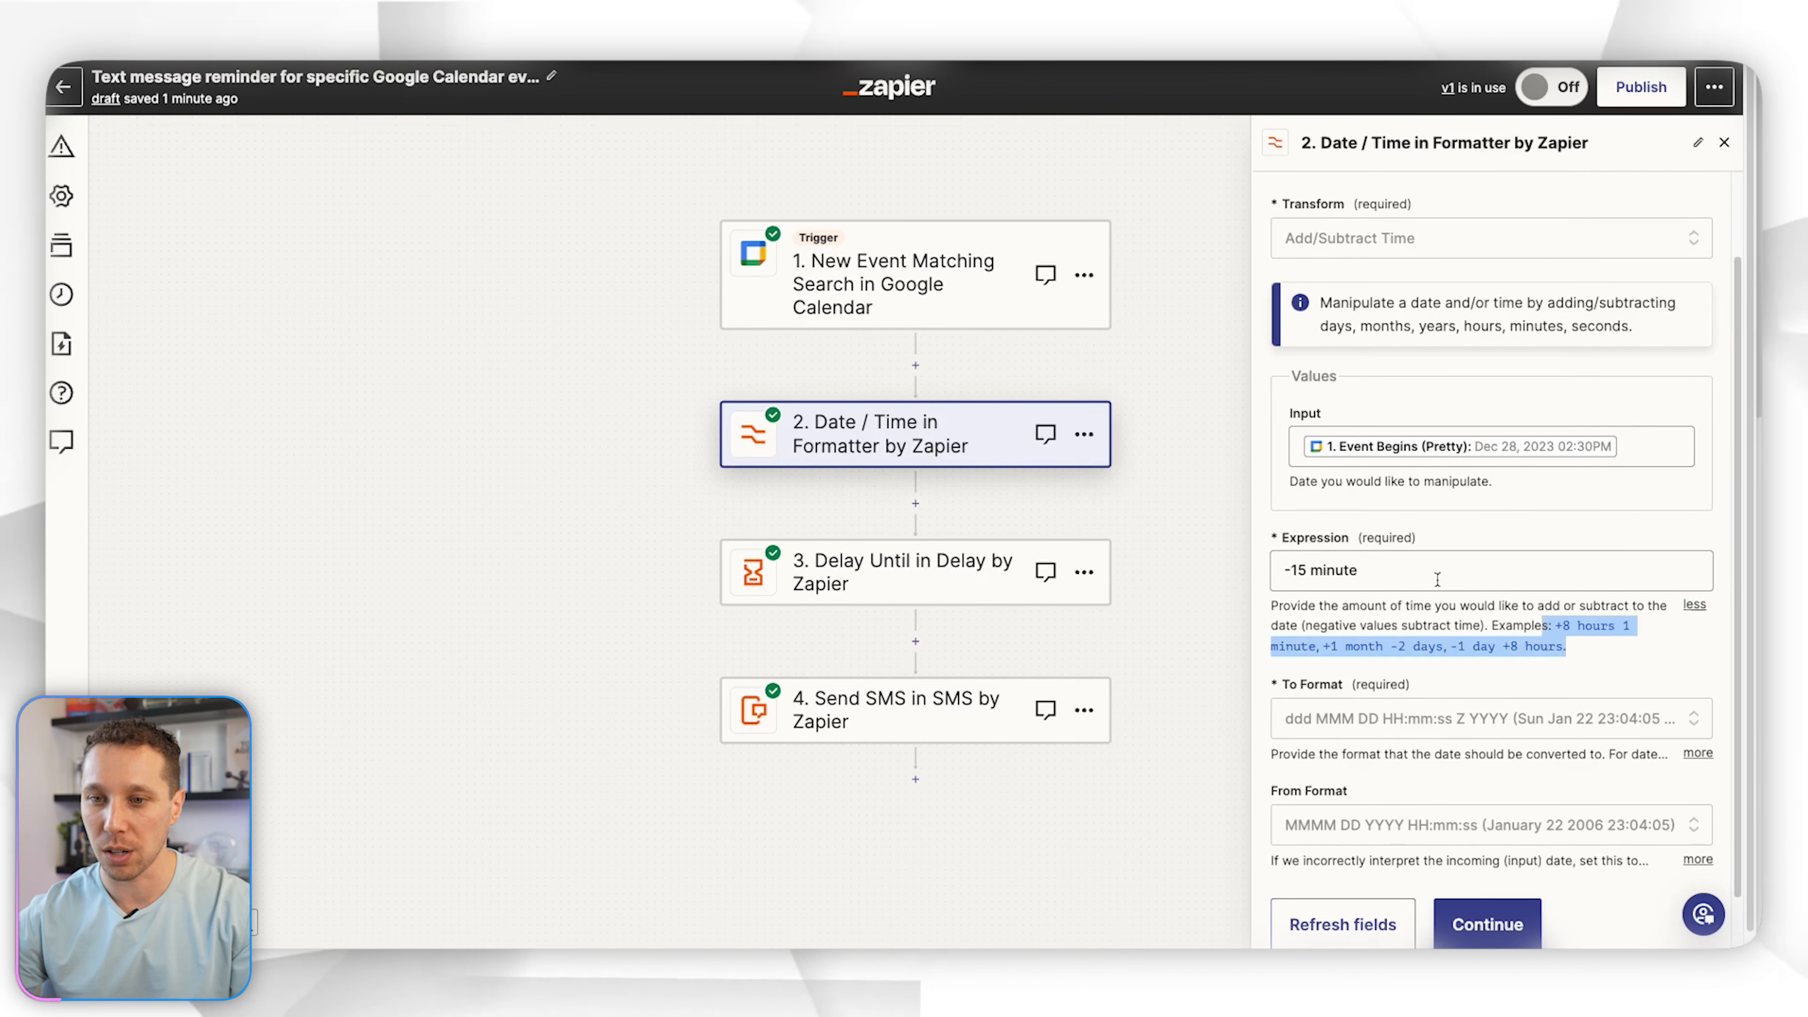
pyautogui.moveTo(1290, 571); pyautogui.dragTo(1388, 573)
# Replace the Date/Time Delayed Until value in the Delay Until step with data from the Date / Time Formatter step
pyautogui.click(903, 572)
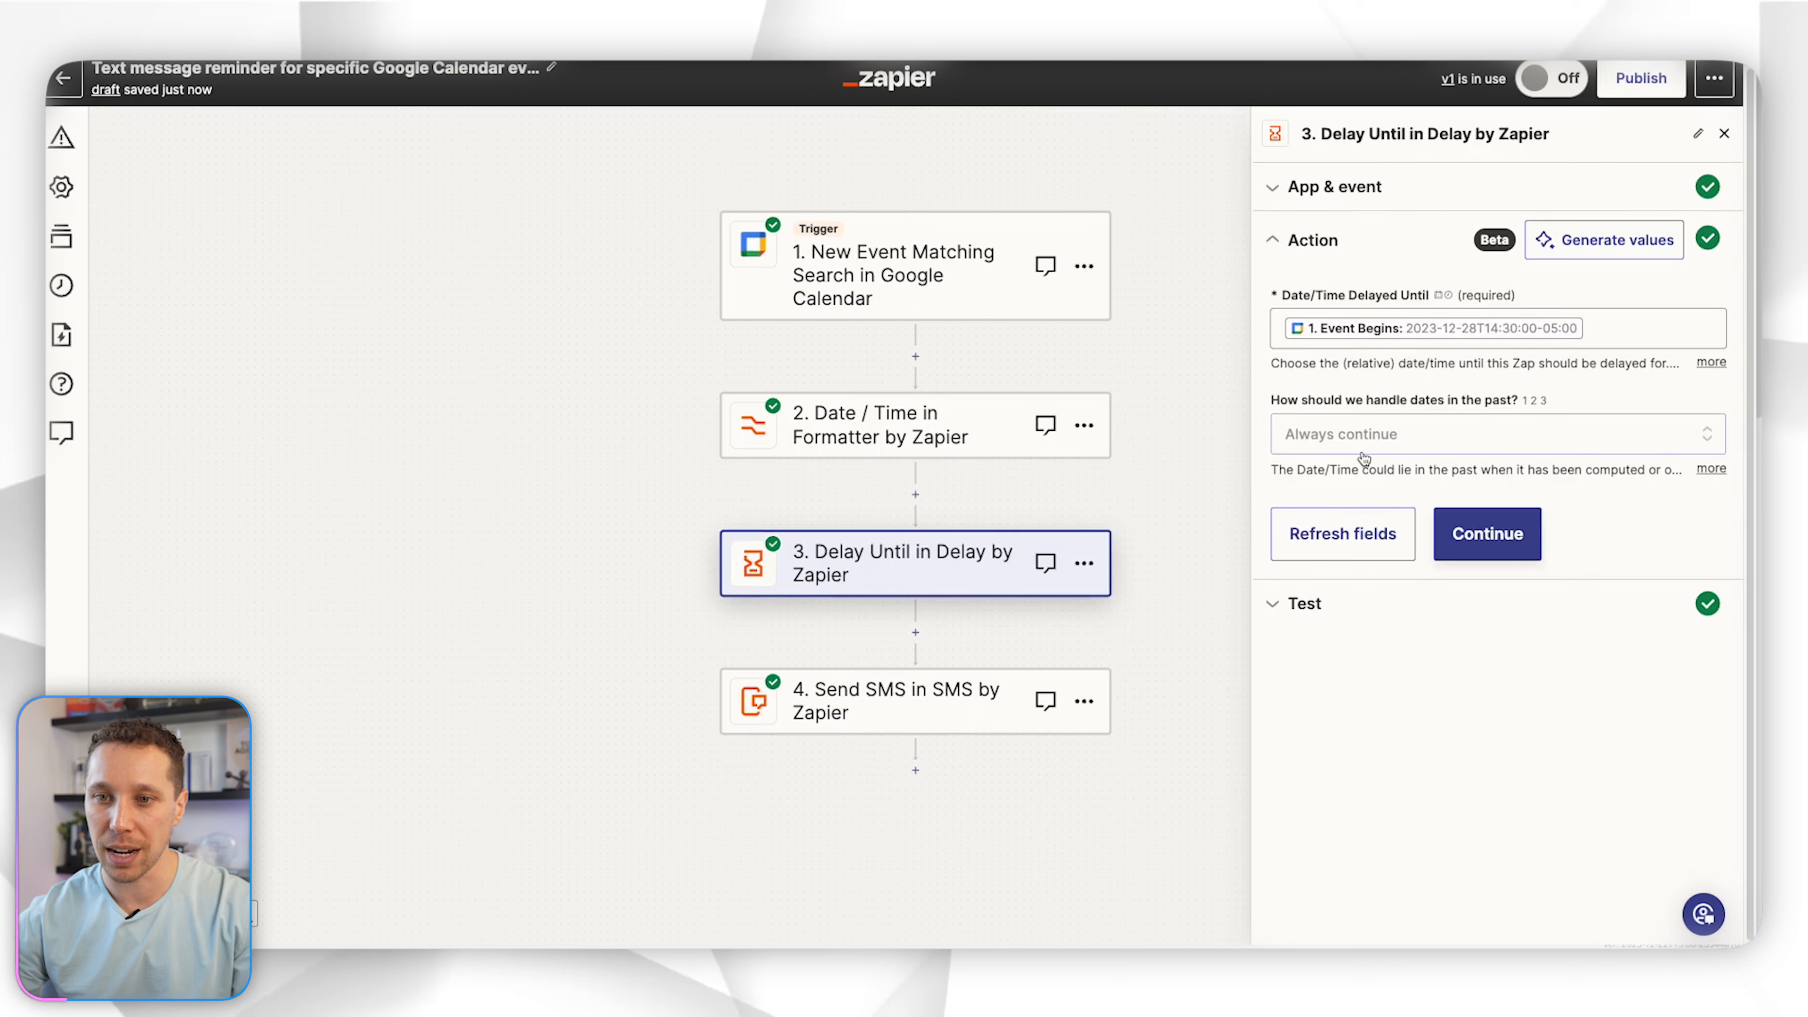
pyautogui.click(1592, 322)
pyautogui.press('BackSpace')
pyautogui.click(1438, 543)
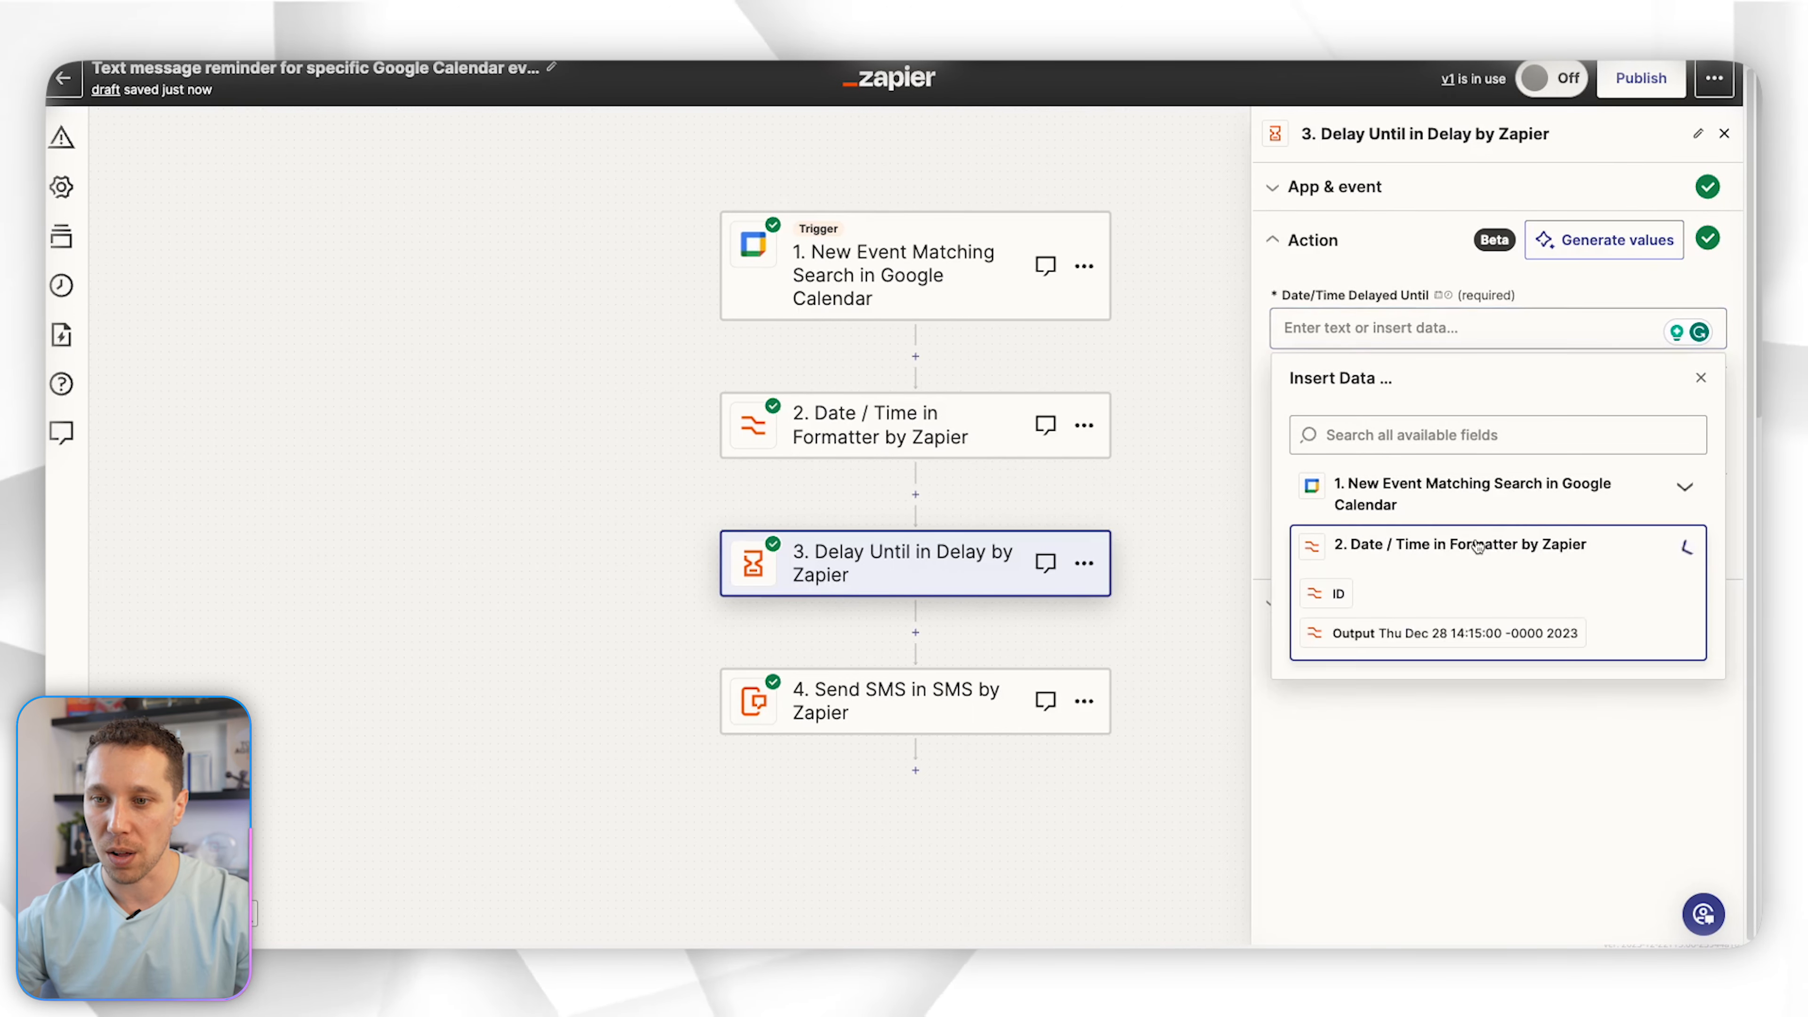